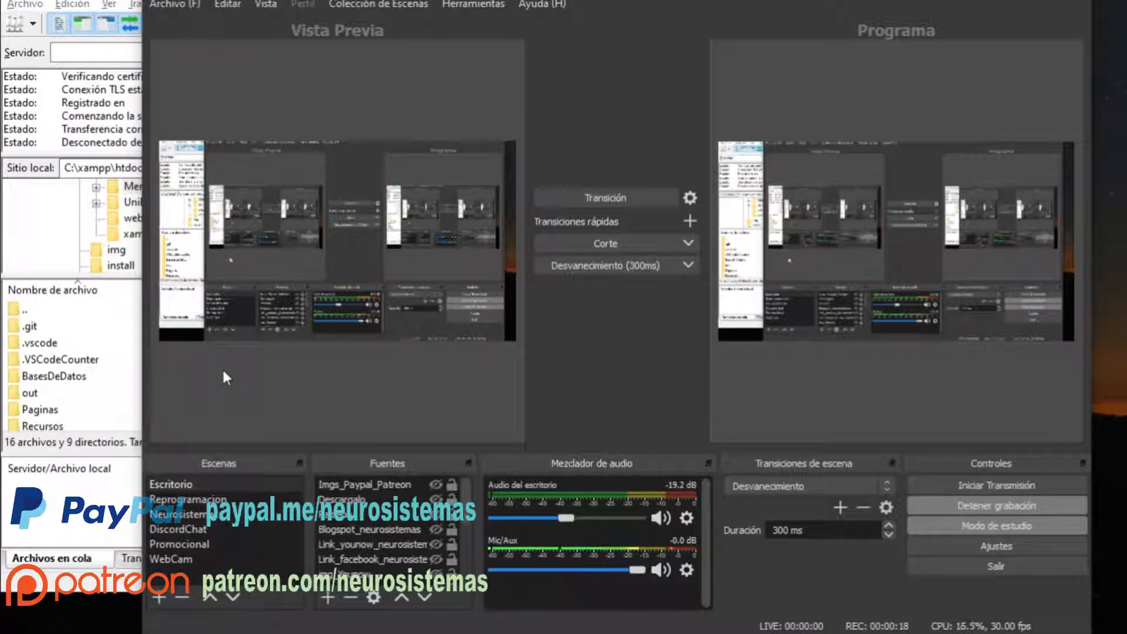
- Switch to FileZilla and open the remote file EditorPopupUsuario.php for editing in Visual Studio Code
left_click(111, 5)
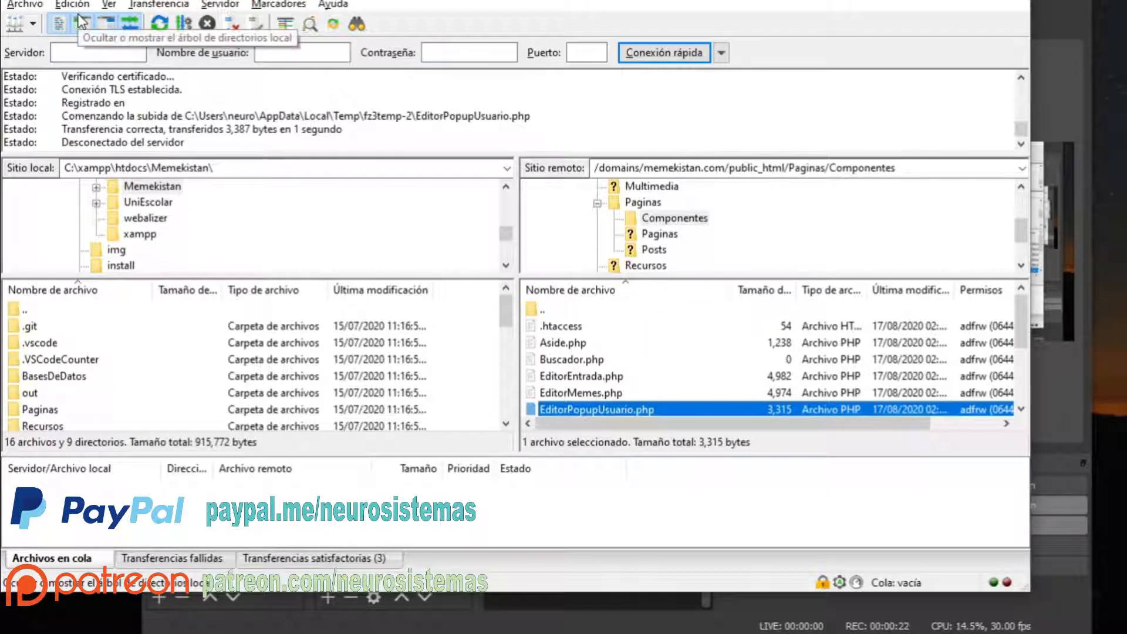
left_click_drag(159, 0, 245, 1)
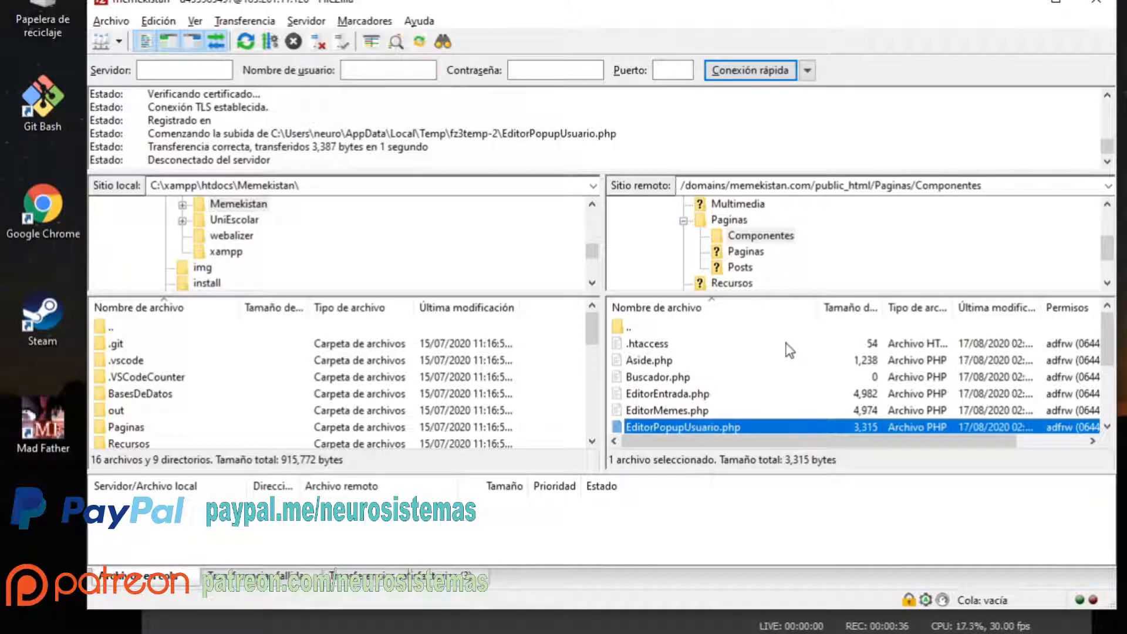
right_click(717, 426)
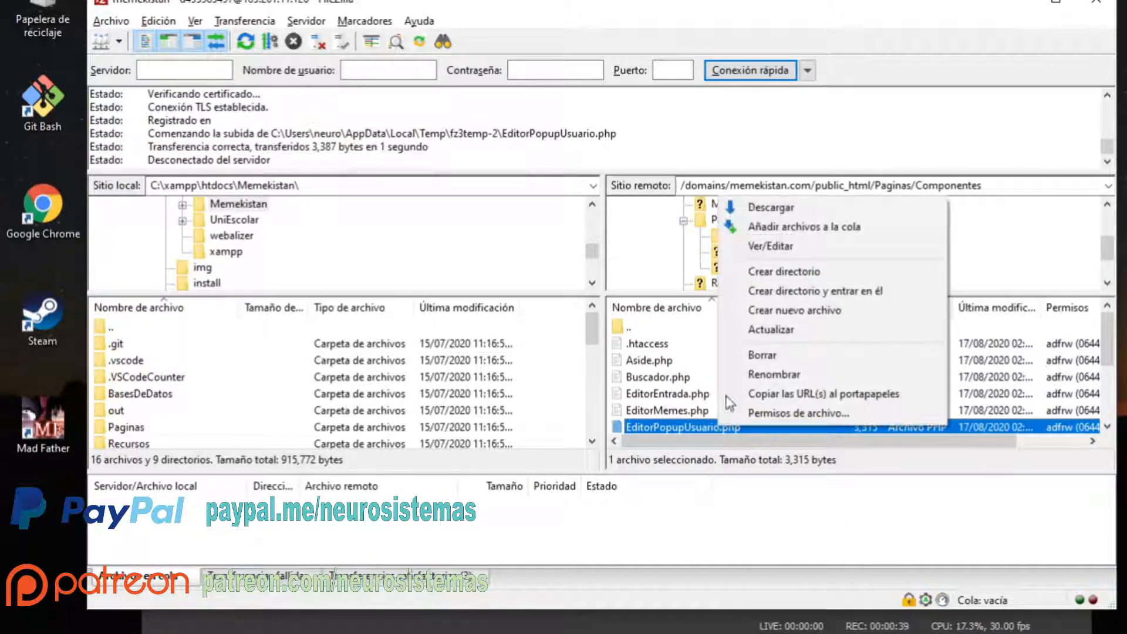
left_click(807, 246)
left_click(883, 431)
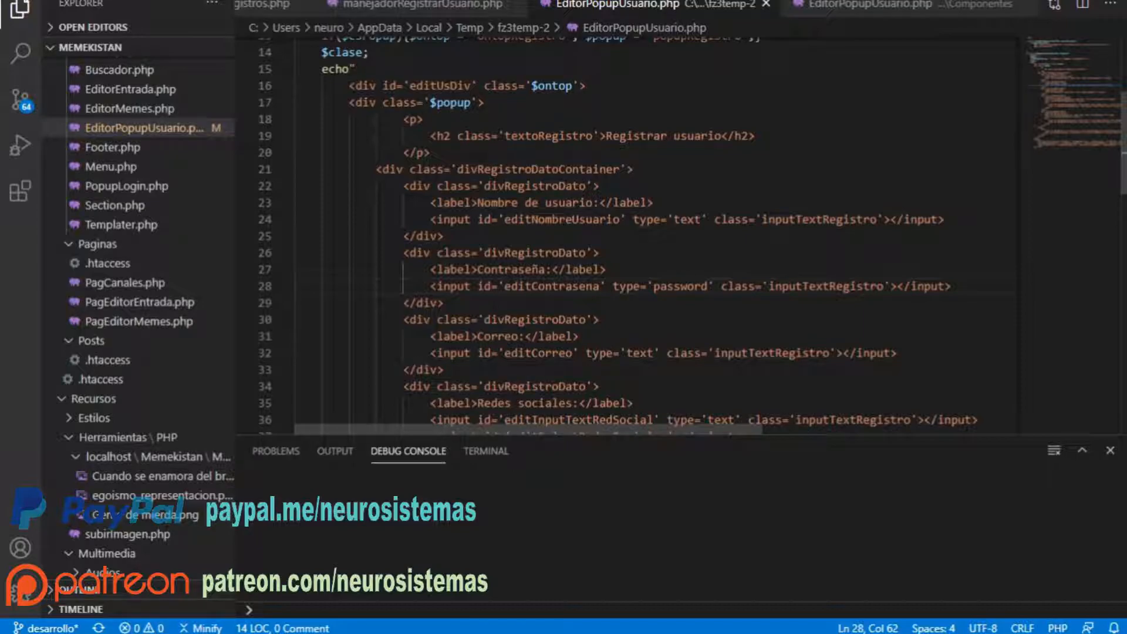
- Set the type of the editContrasena input to text and upload the saved file back to the server
key("ctrl+shift+Left")
type("ynd")
type("t")
key("BackSpace")
key("BackSpace")
key("BackSpace")
key("BackSpace")
type("tect")
key("BackSpace")
key("BackSpace")
type("xt")
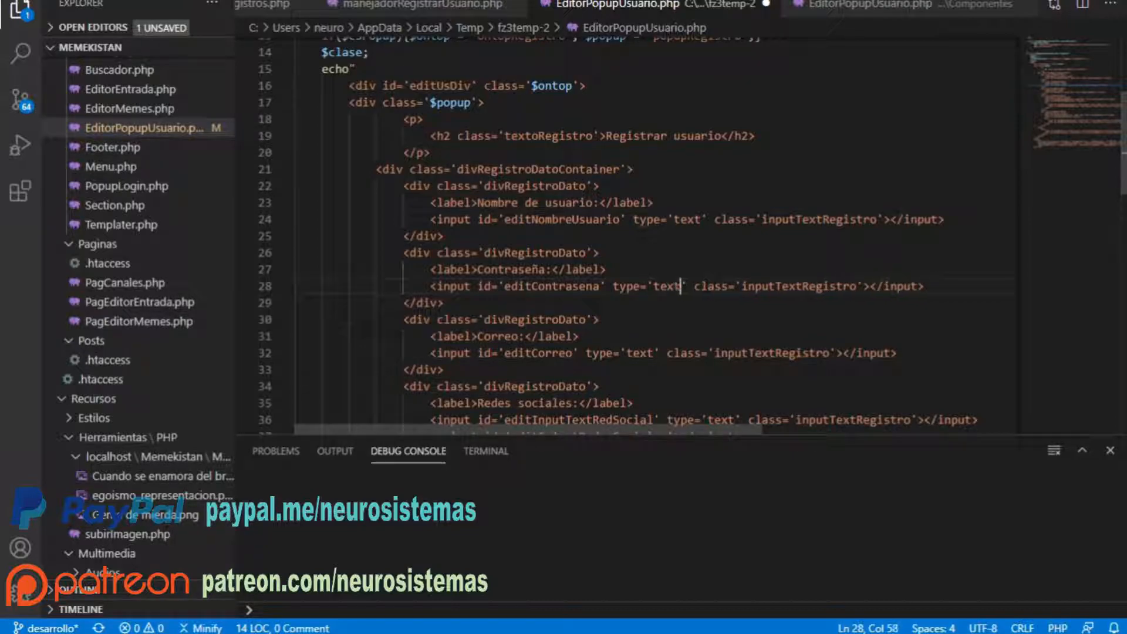
key("ctrl+s")
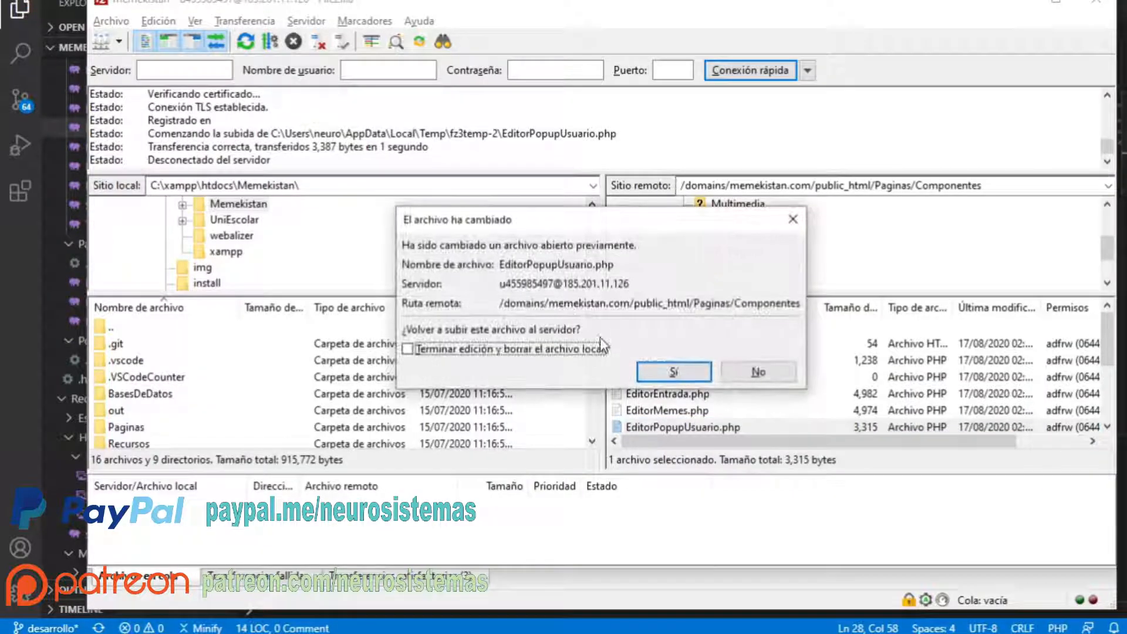
left_click(679, 377)
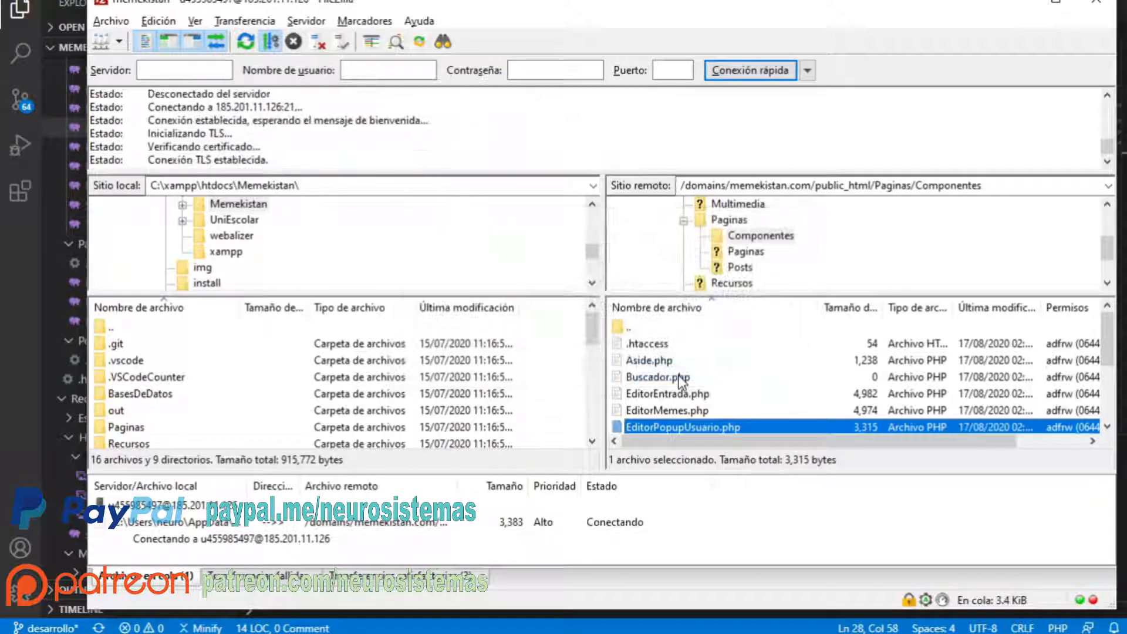
- Undo the edits to the editContrasena input type back to password and upload the saved file again
key("alt+Tab")
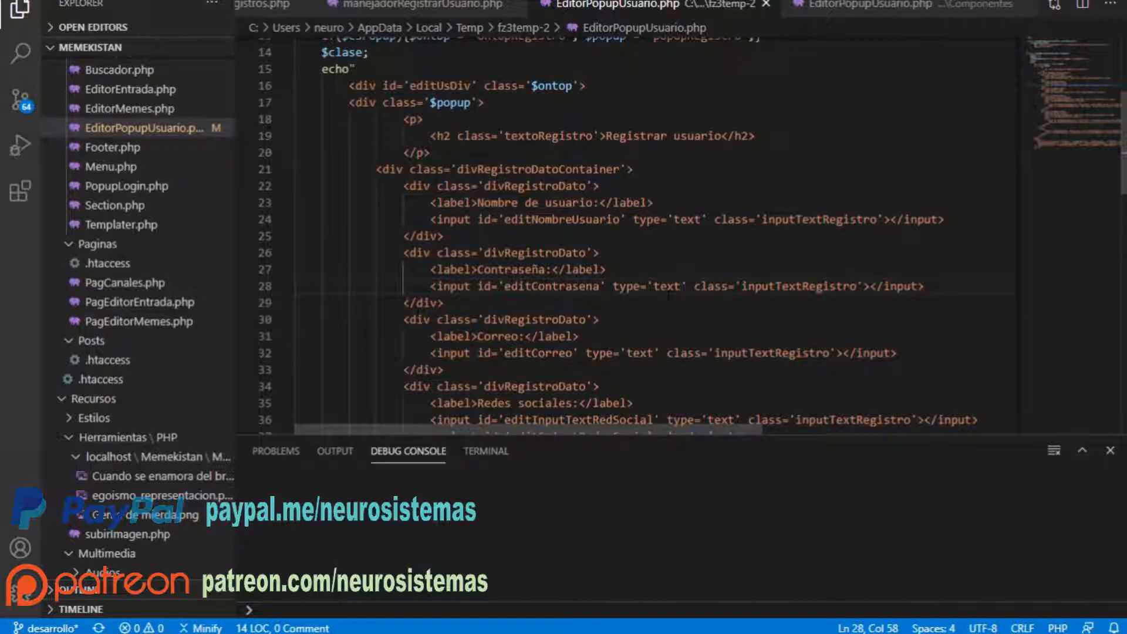
key("BackSpace")
key("BackSpace")
key("BackSpace")
key("BackSpace")
type("yrct")
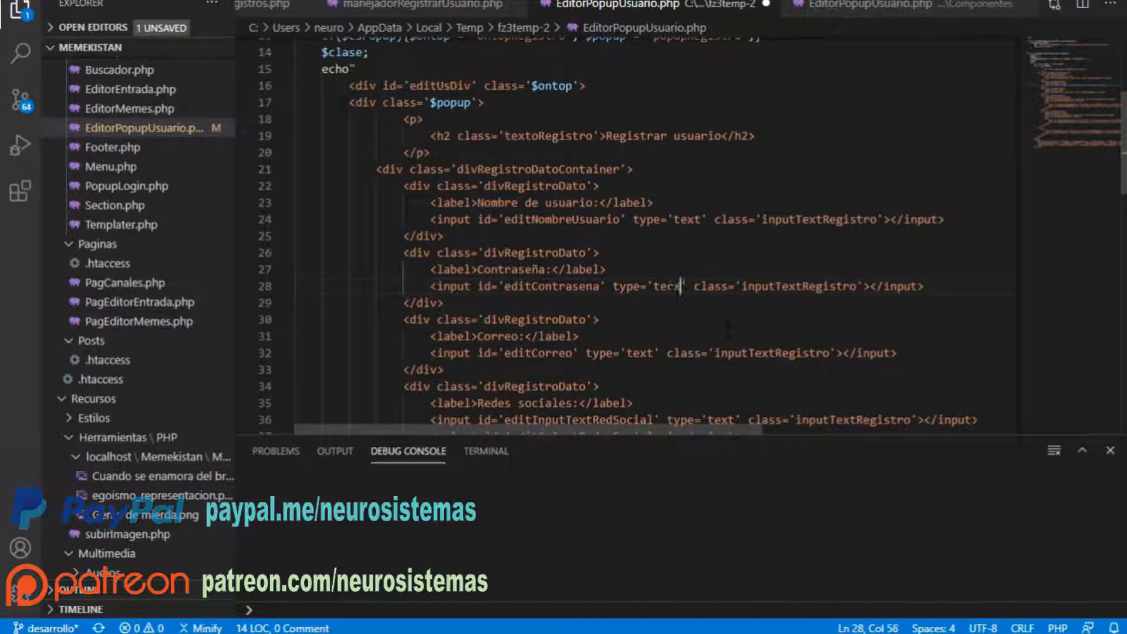
key("ctrl+z")
key("ctrl+z")
key("ctrl+z")
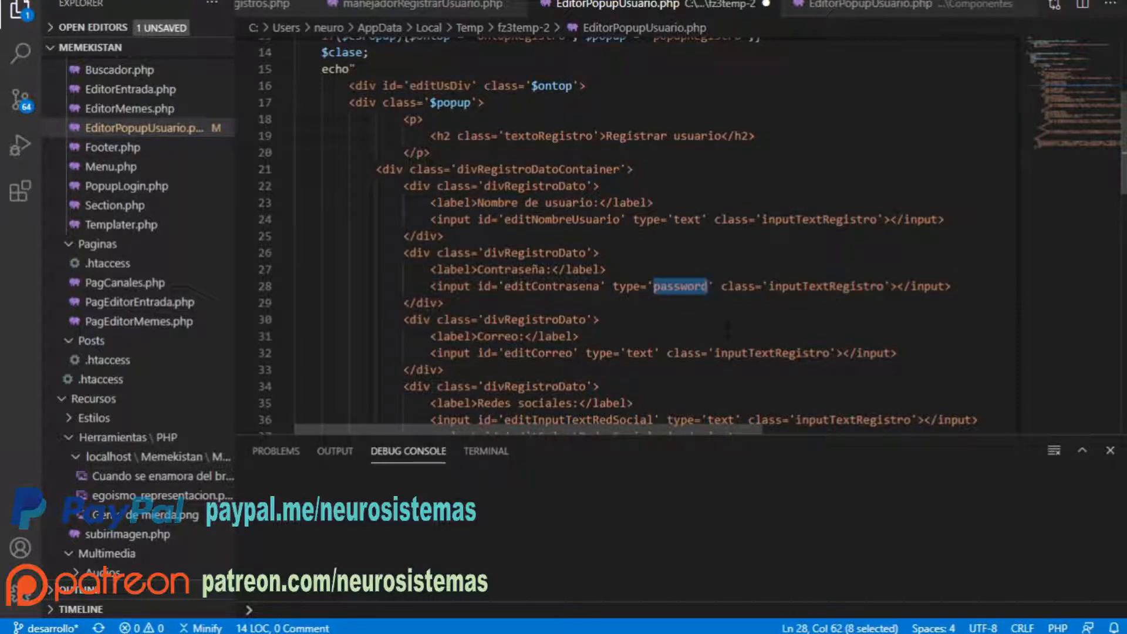
key("ctrl+s")
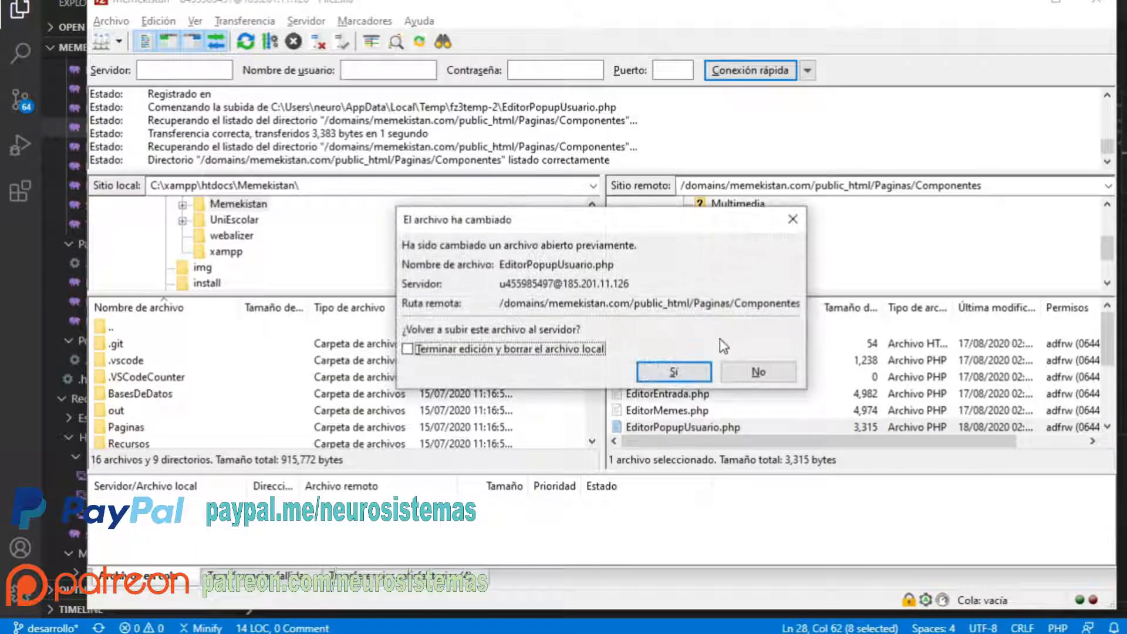
left_click(660, 370)
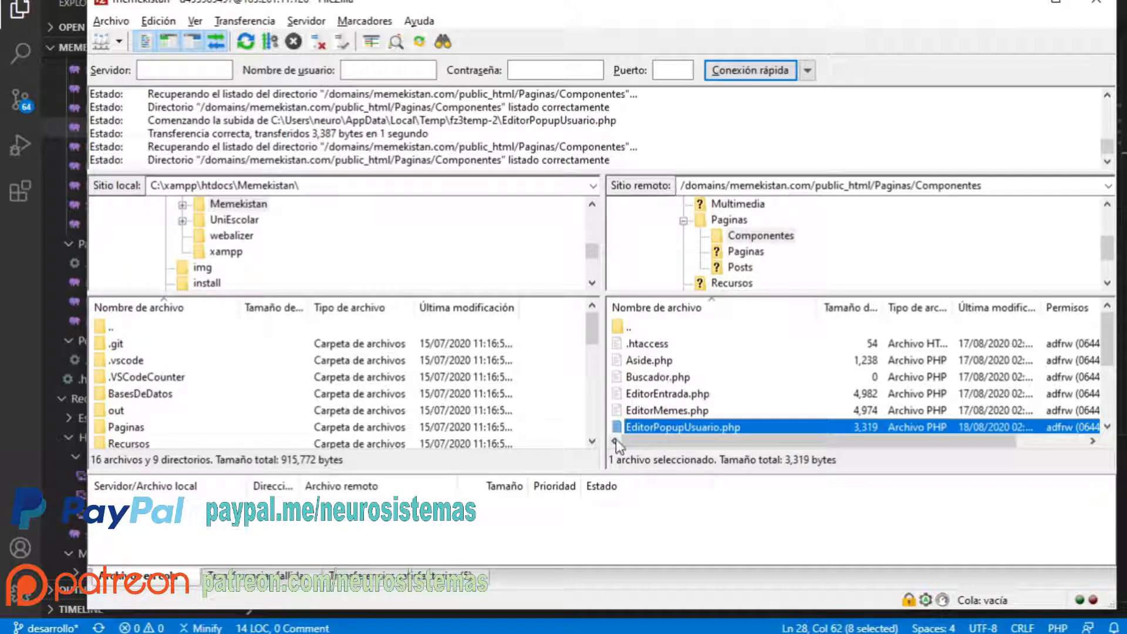
- Open the file editing page (Edición de archivo) of FileZilla's options
left_click(150, 23)
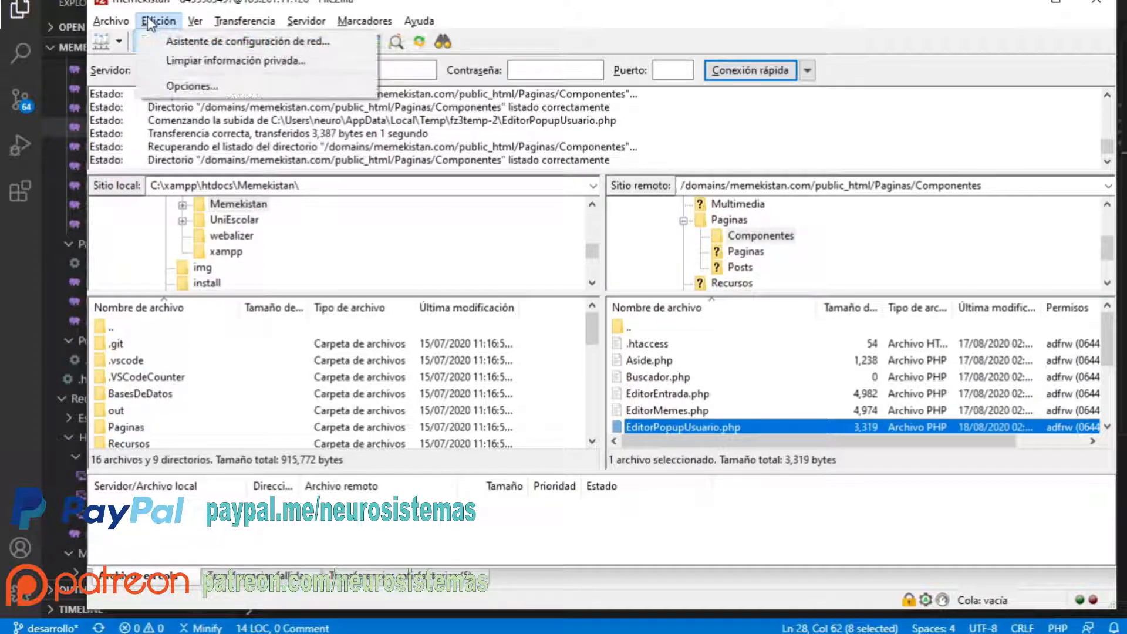
left_click(185, 89)
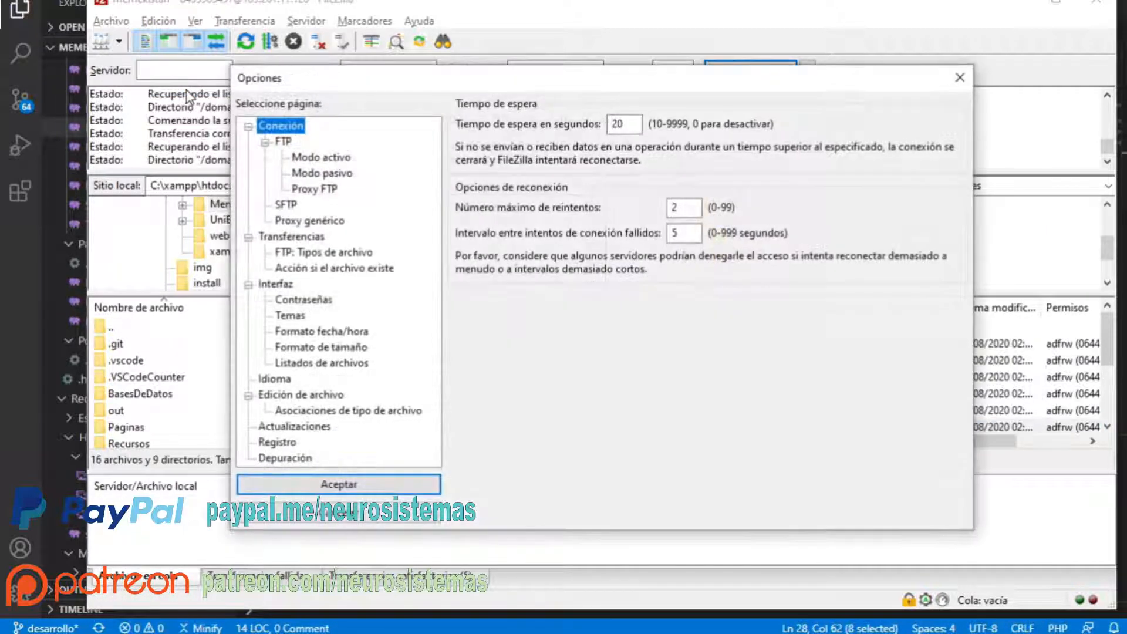
left_click(293, 396)
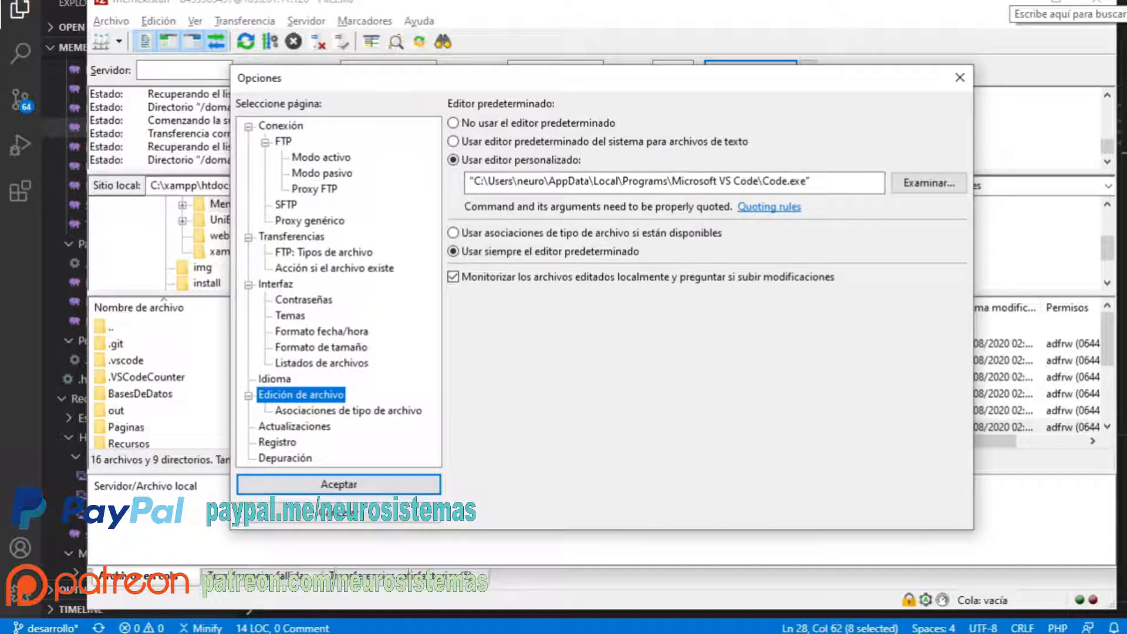
- Search Windows for code and open the file location of Visual Studio Code
key("super+s")
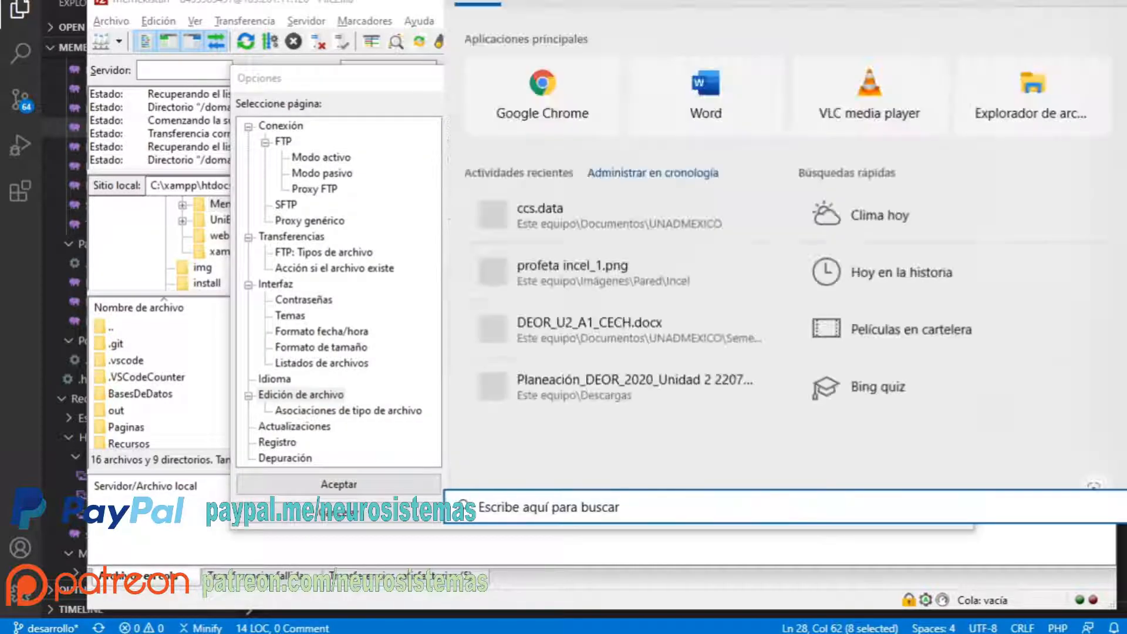
type("c")
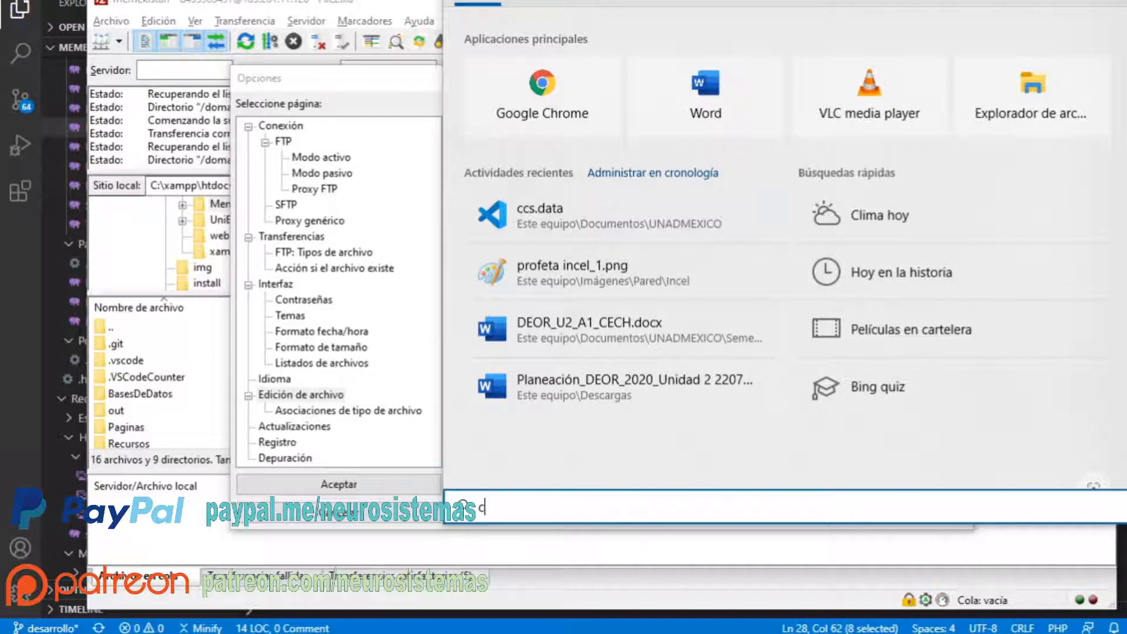
type("ode")
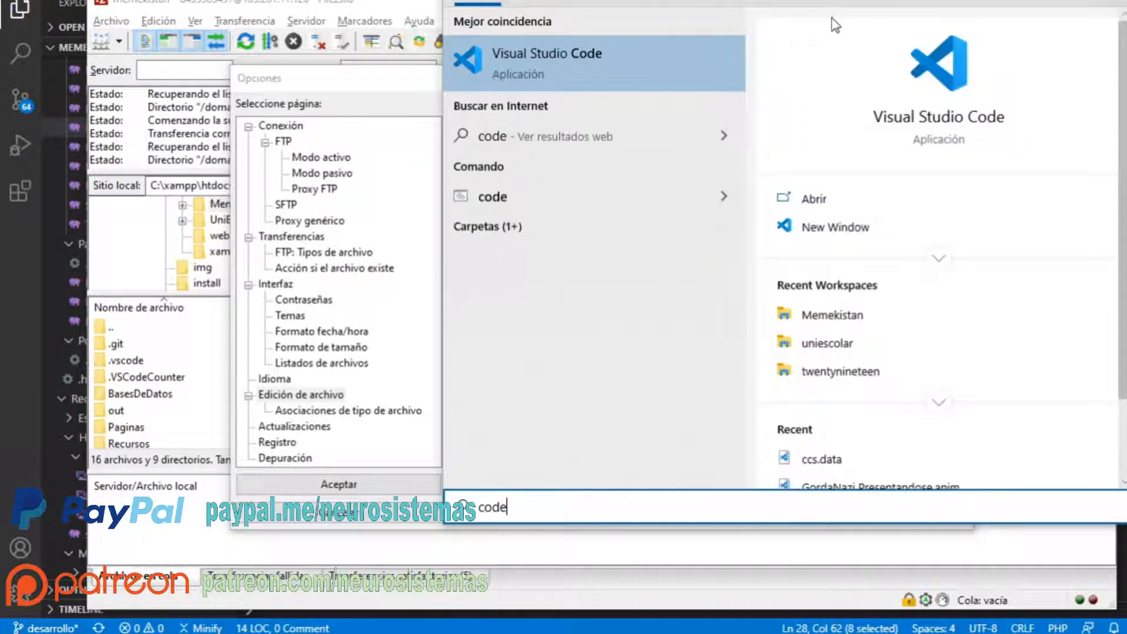
right_click(555, 71)
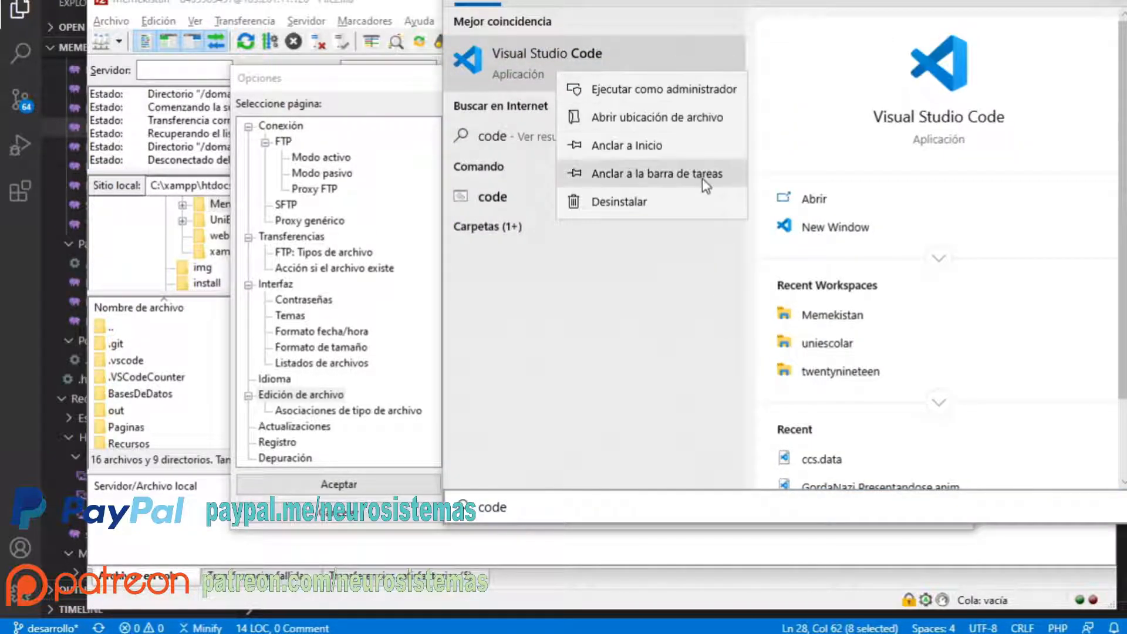
left_click(716, 118)
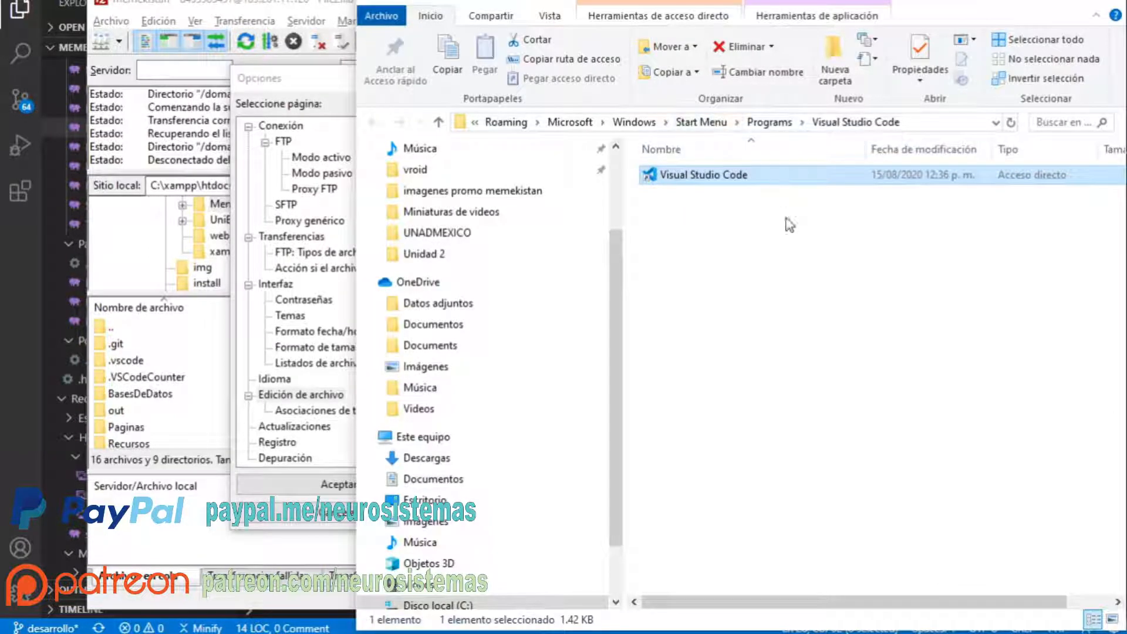
- Copy the path of the folder containing the Visual Studio Code shortcut and return to FileZilla's options
double_click(719, 174)
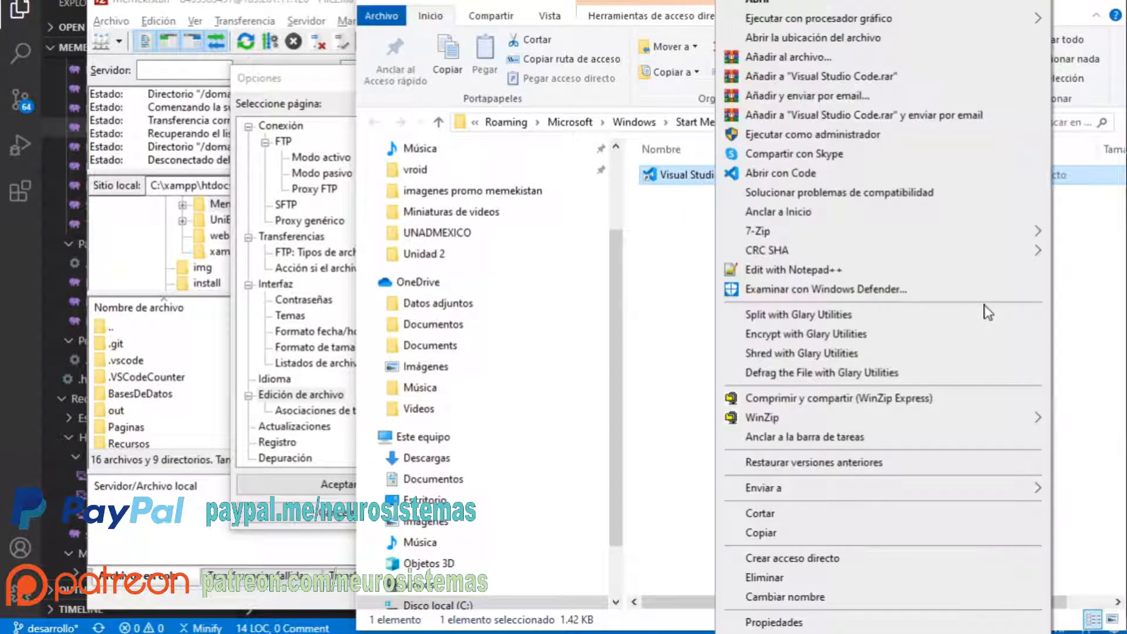
left_click(1115, 324)
left_click(939, 123)
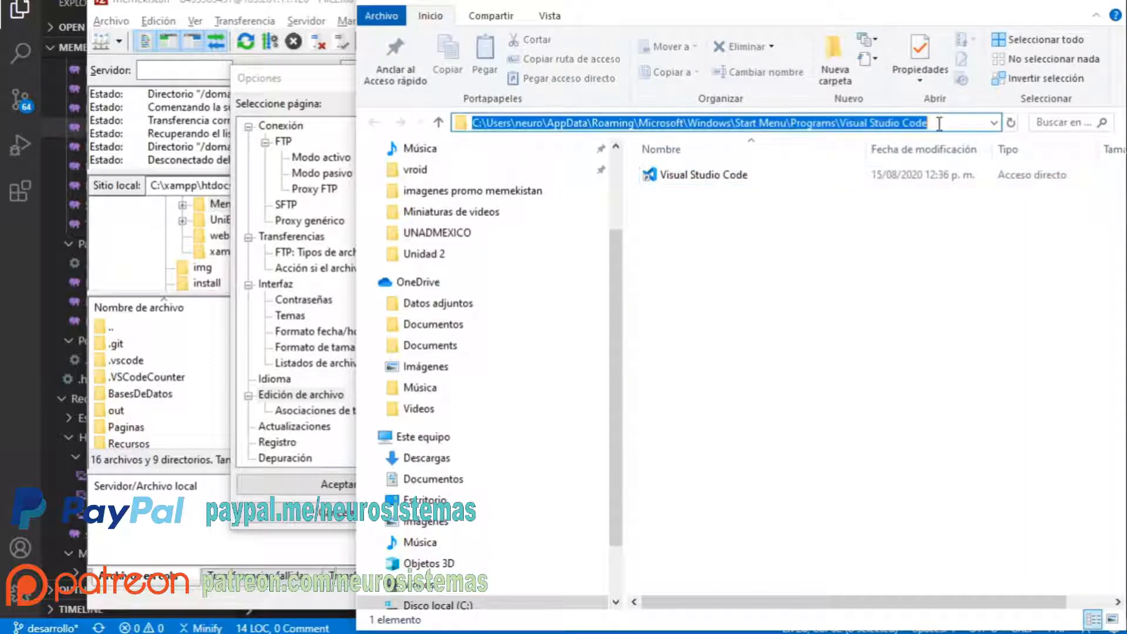
key("BackSpace")
key("alt+Tab")
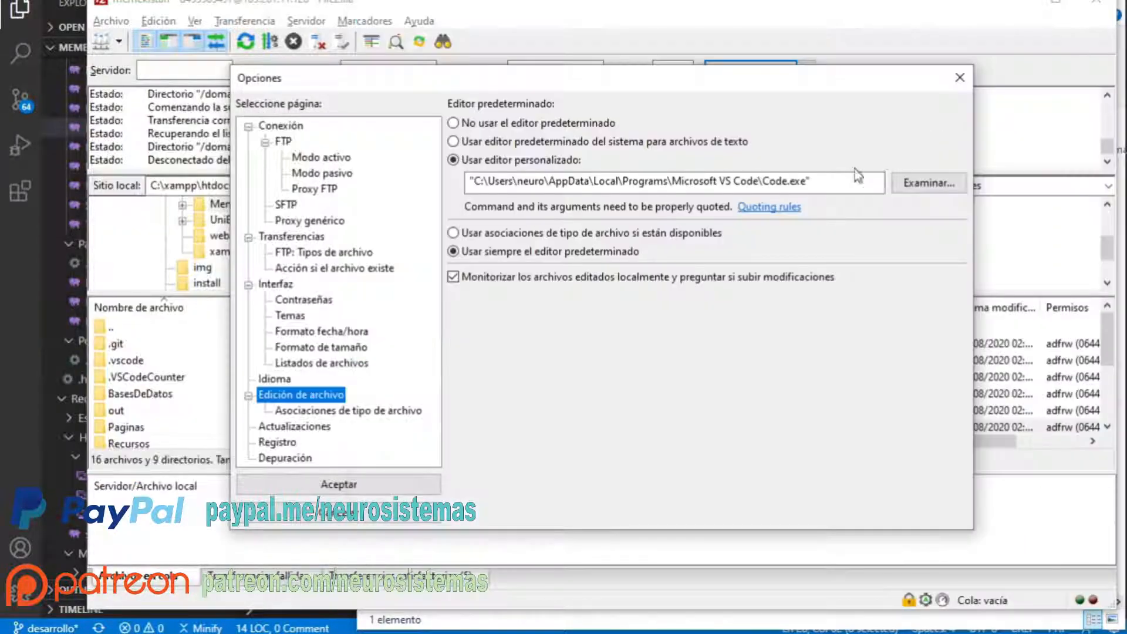
- Choose Visual Studio Code from the copied folder path as the custom editor and accept the options with Usar siempre el editor predeterminado
left_click(929, 183)
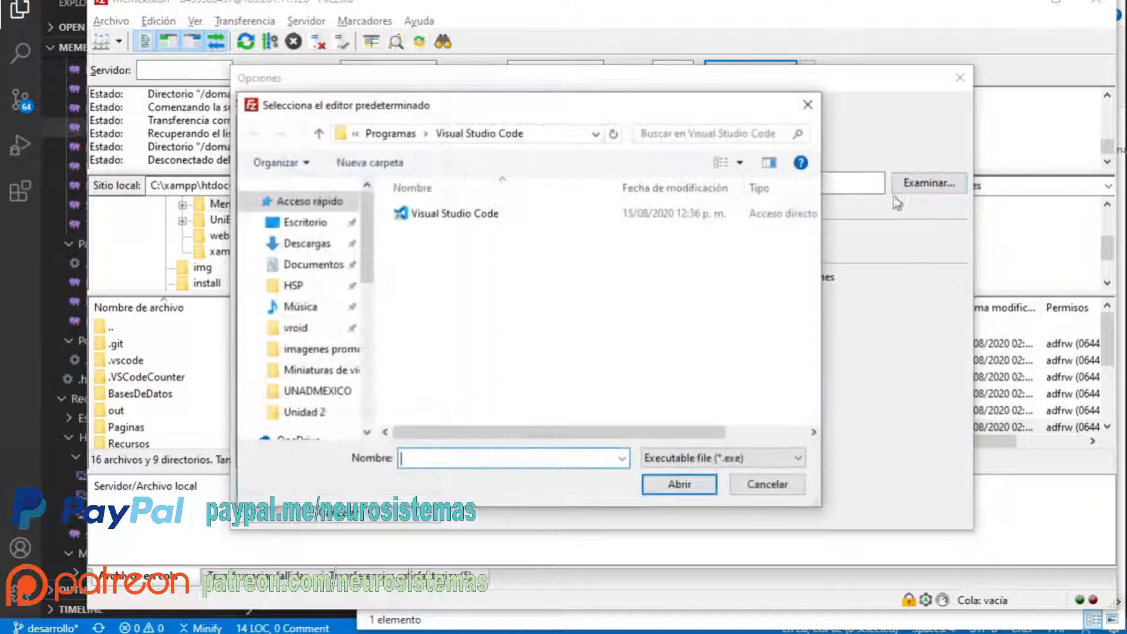
left_click(644, 133)
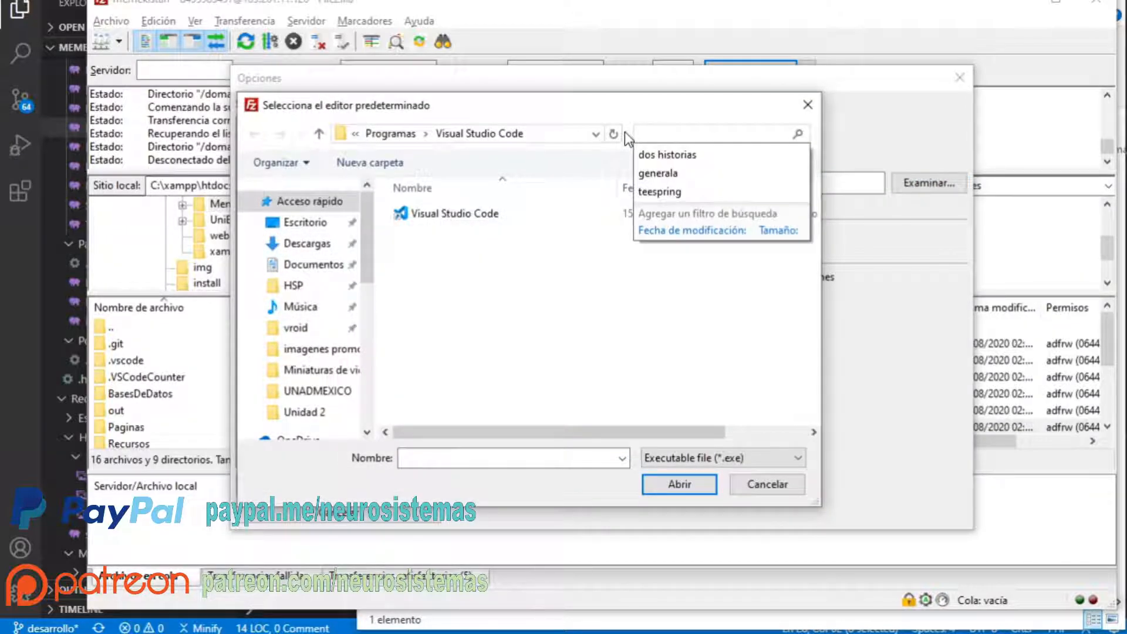
key("ctrl+v")
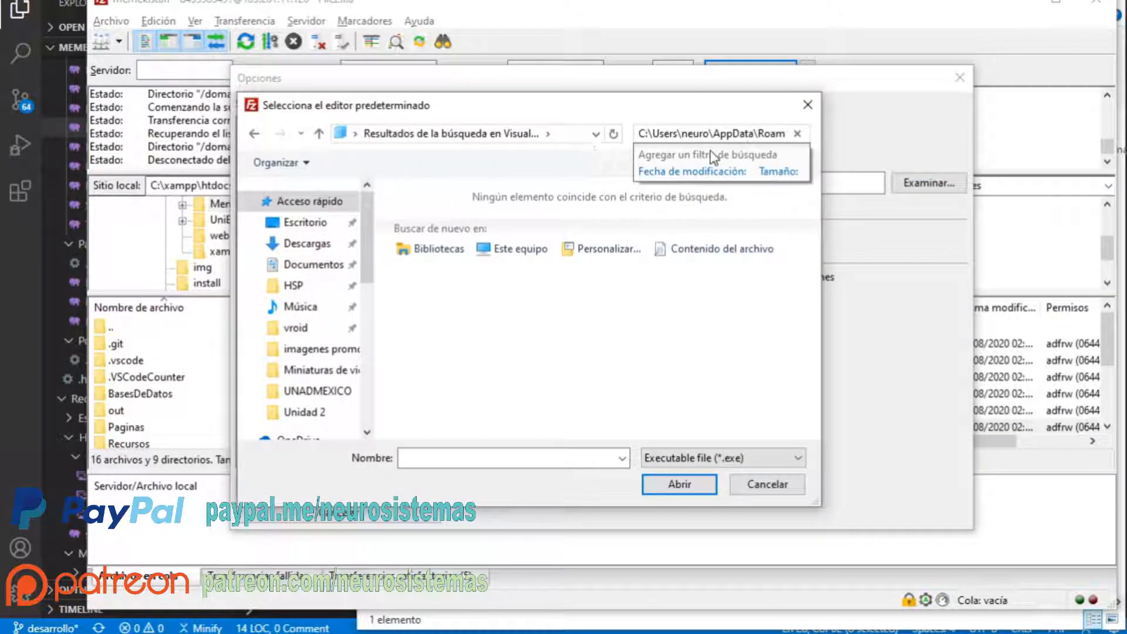
left_click(567, 134)
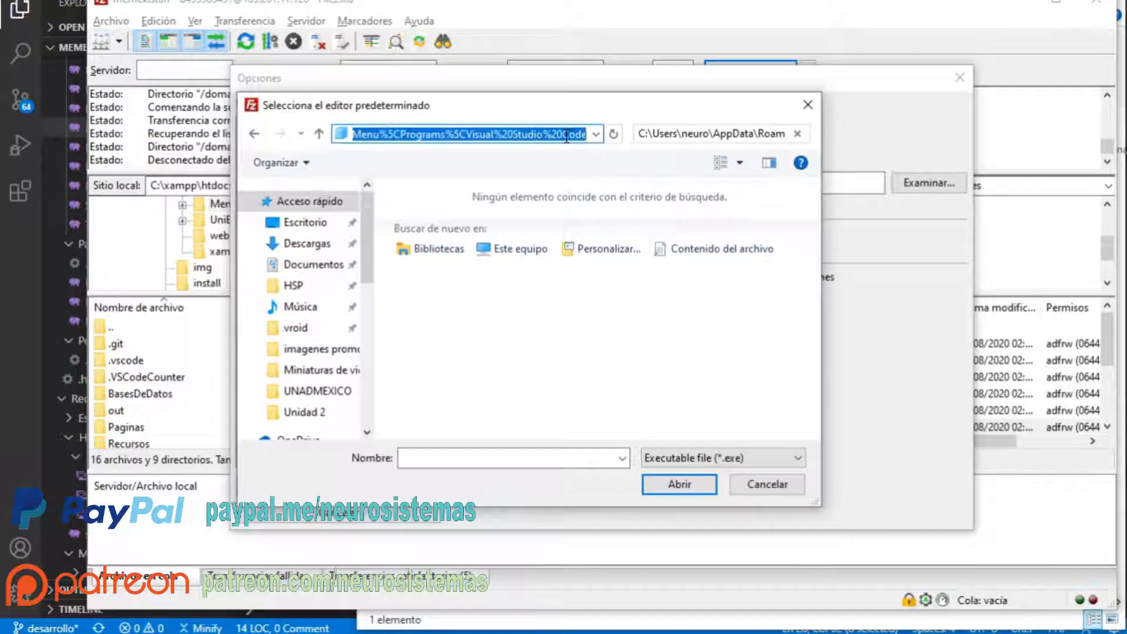
key("Return")
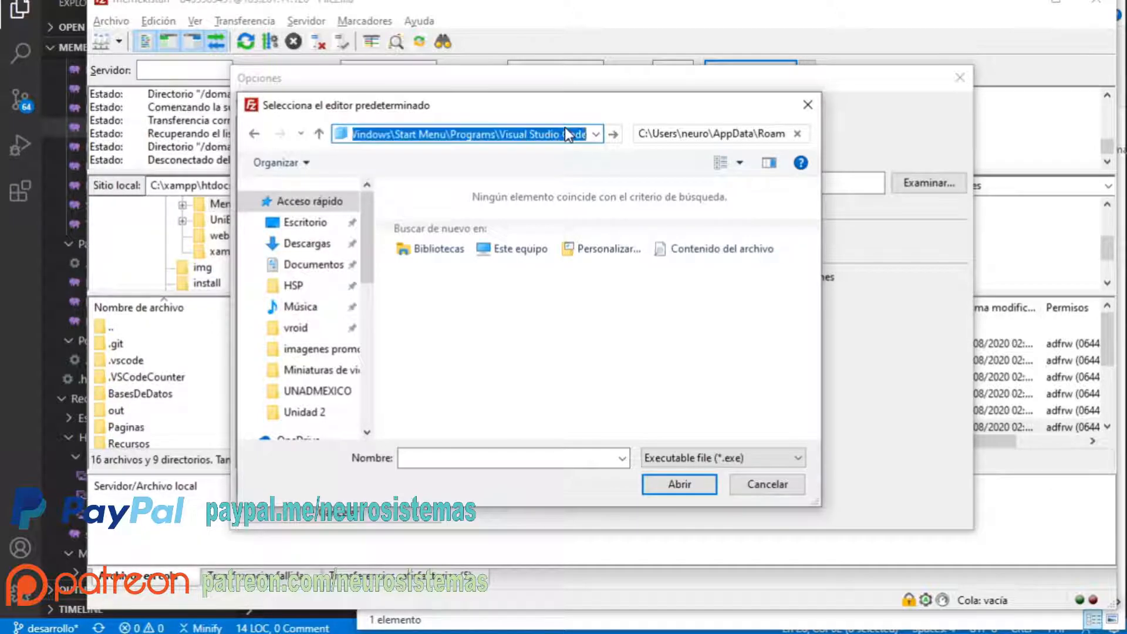
left_click(493, 213)
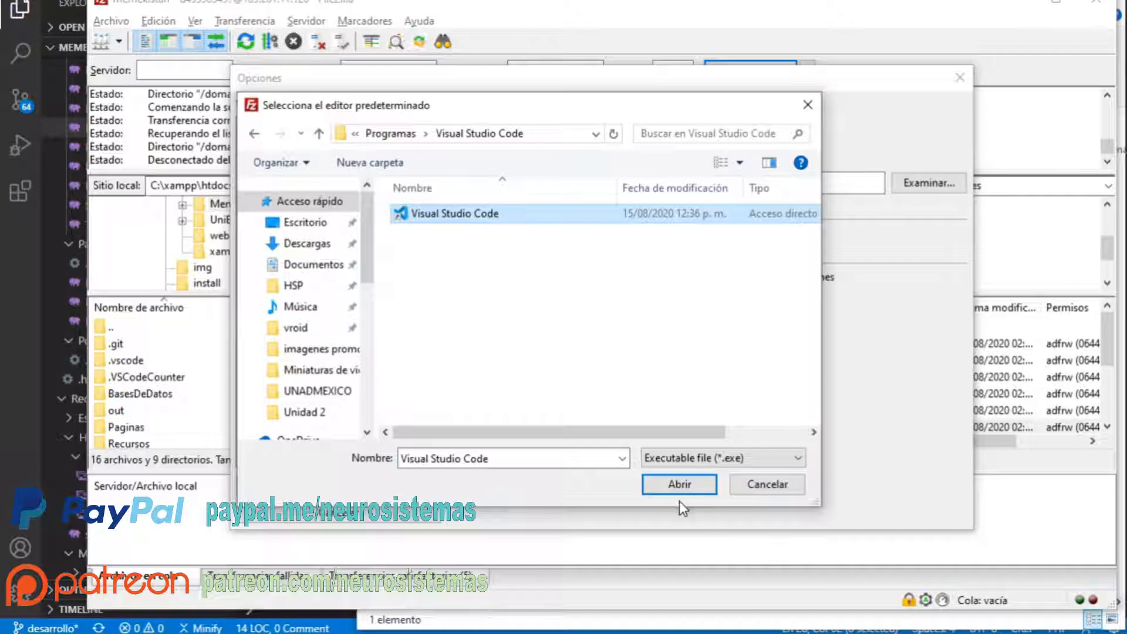
left_click(679, 484)
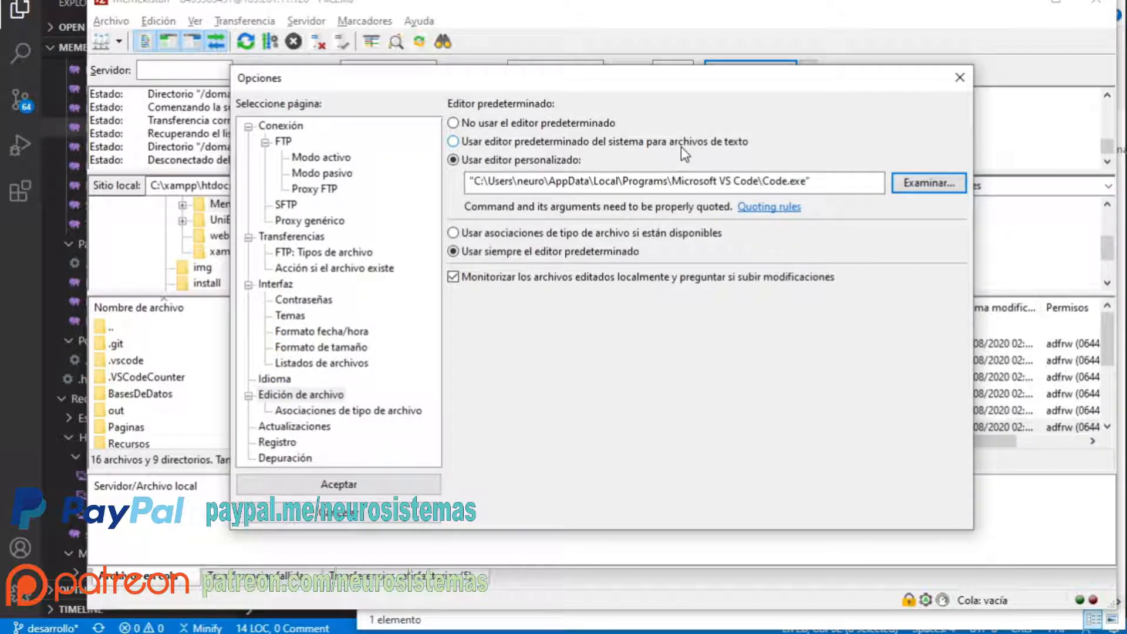
left_click(453, 252)
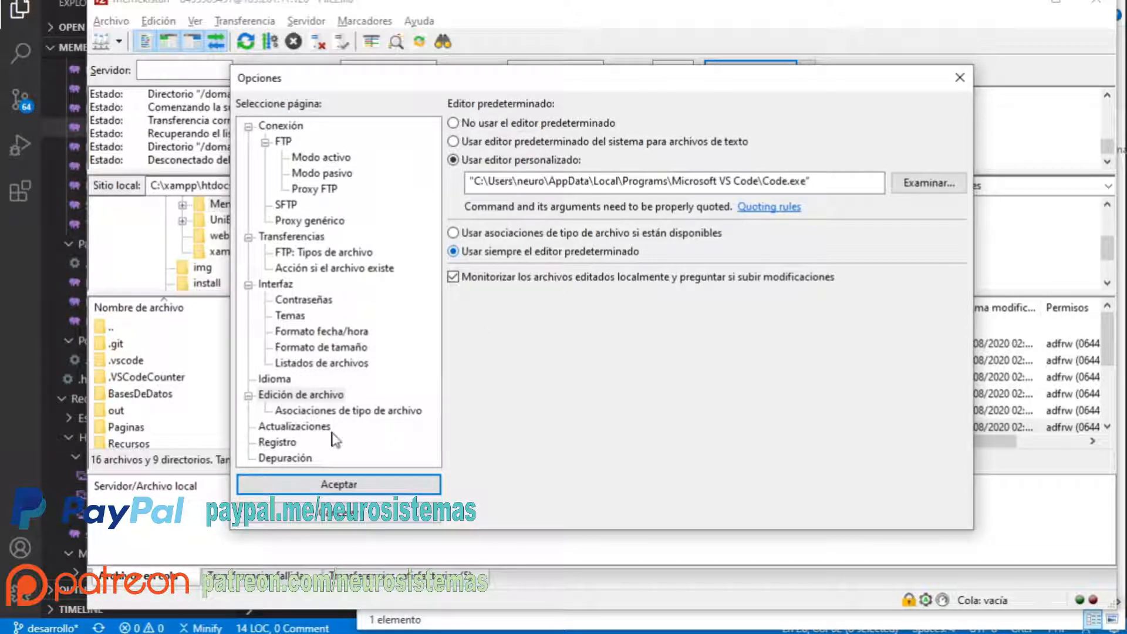
left_click(373, 492)
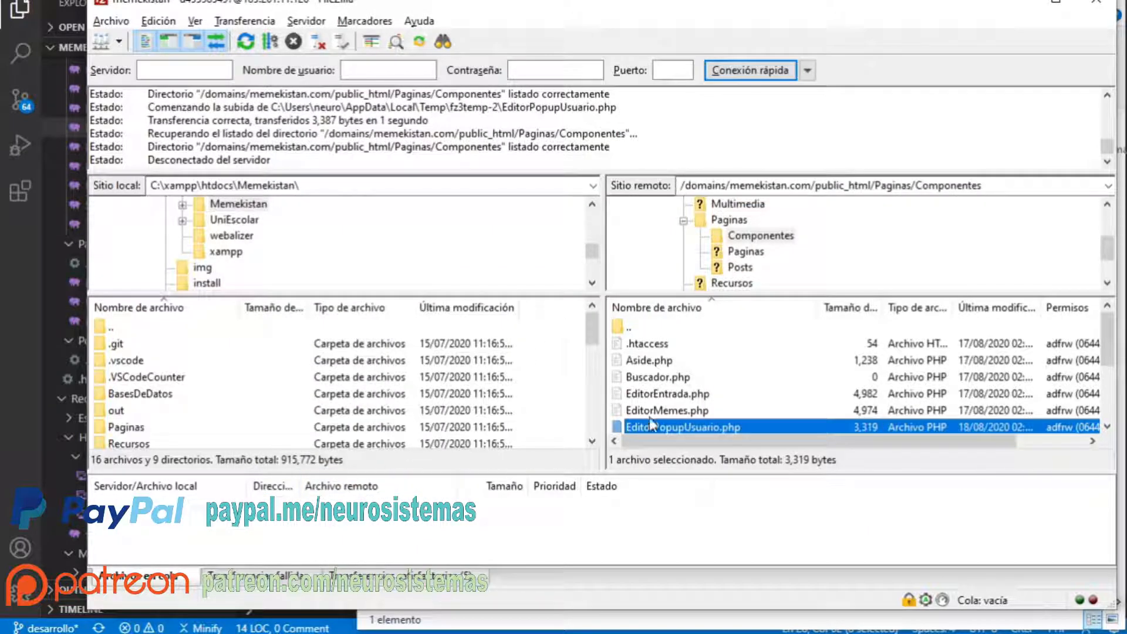
- Open the remote EditorPopupUsuario.php for editing in Visual Studio Code again, and switch back to FileZilla
right_click(666, 422)
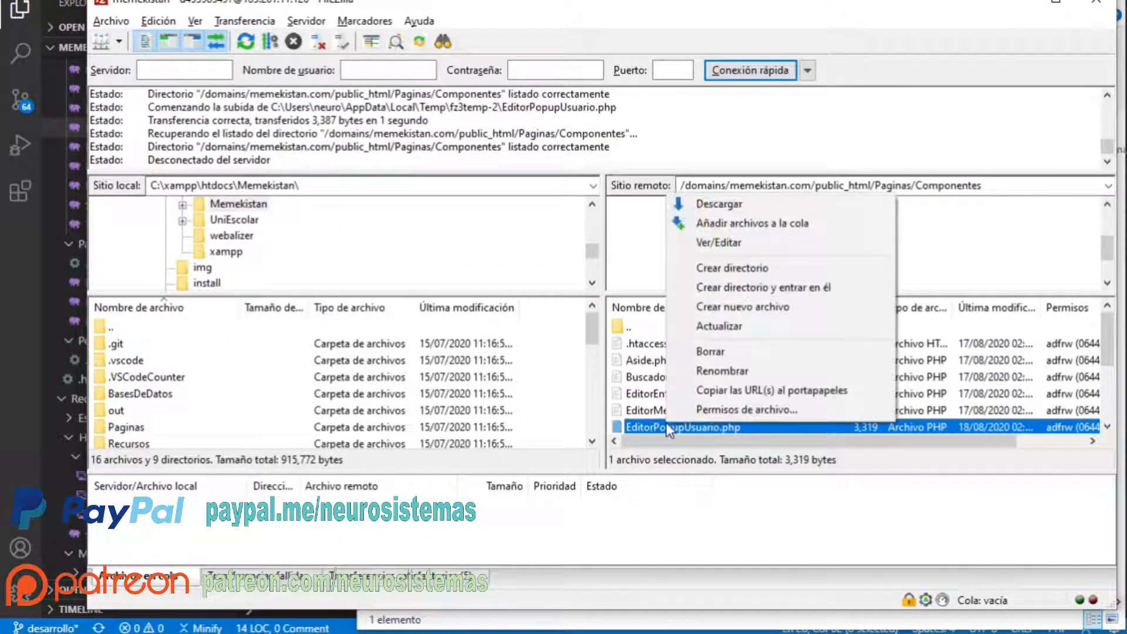
left_click(716, 242)
left_click(896, 437)
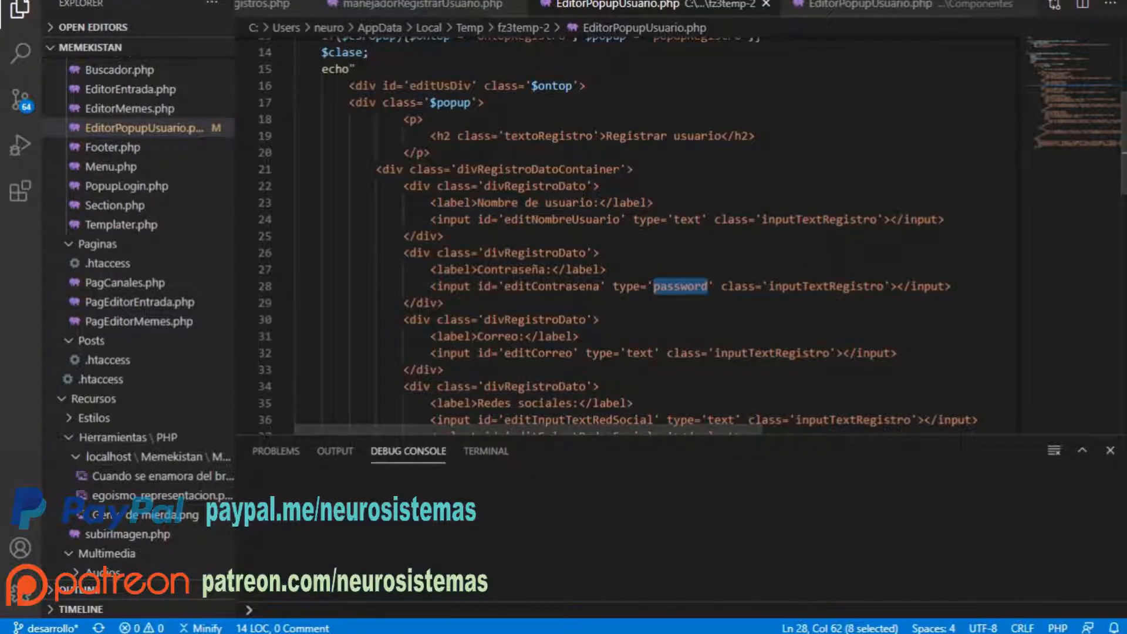
left_click(766, 3)
key("alt+Tab")
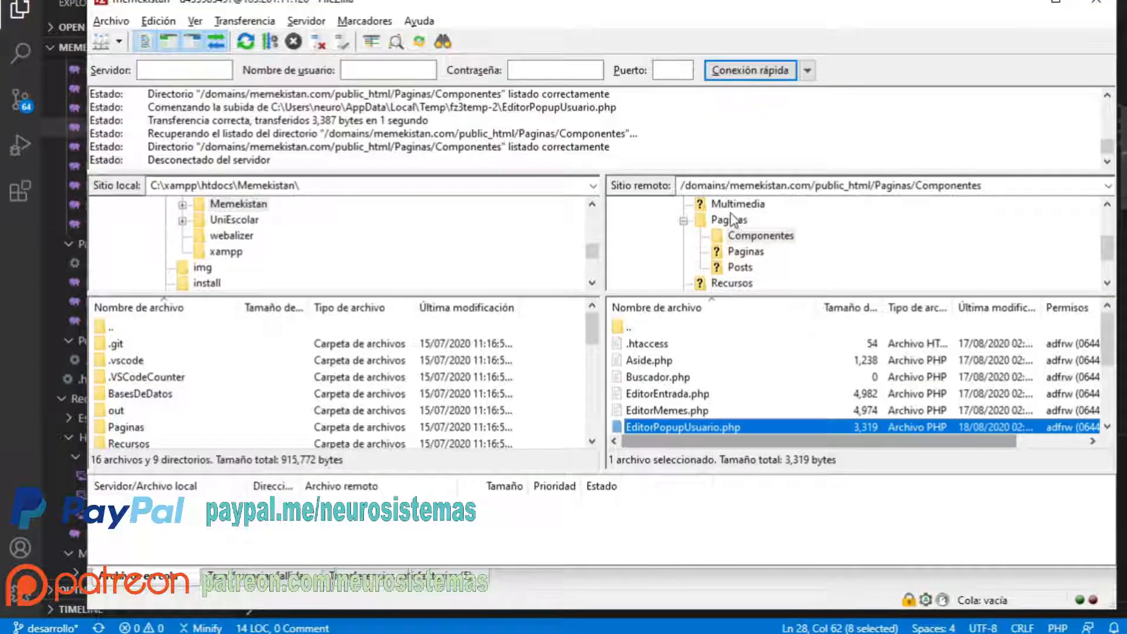
- Set the file editing options to Usar asociaciones de tipo de archivo si están disponibles and accept them
left_click(158, 21)
left_click(206, 80)
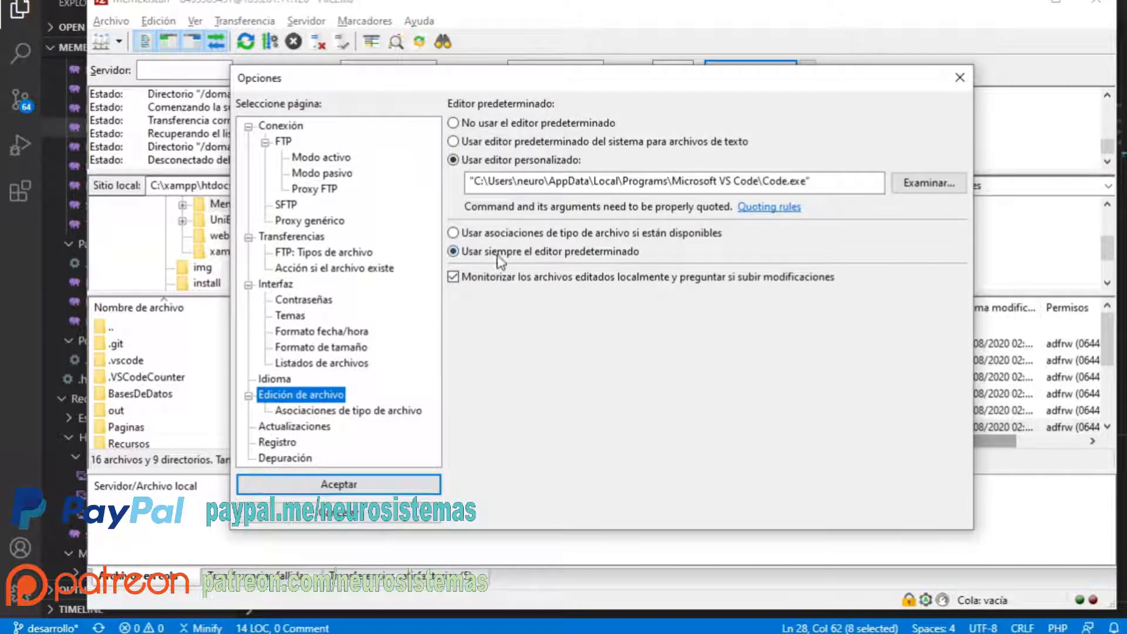
left_click(453, 233)
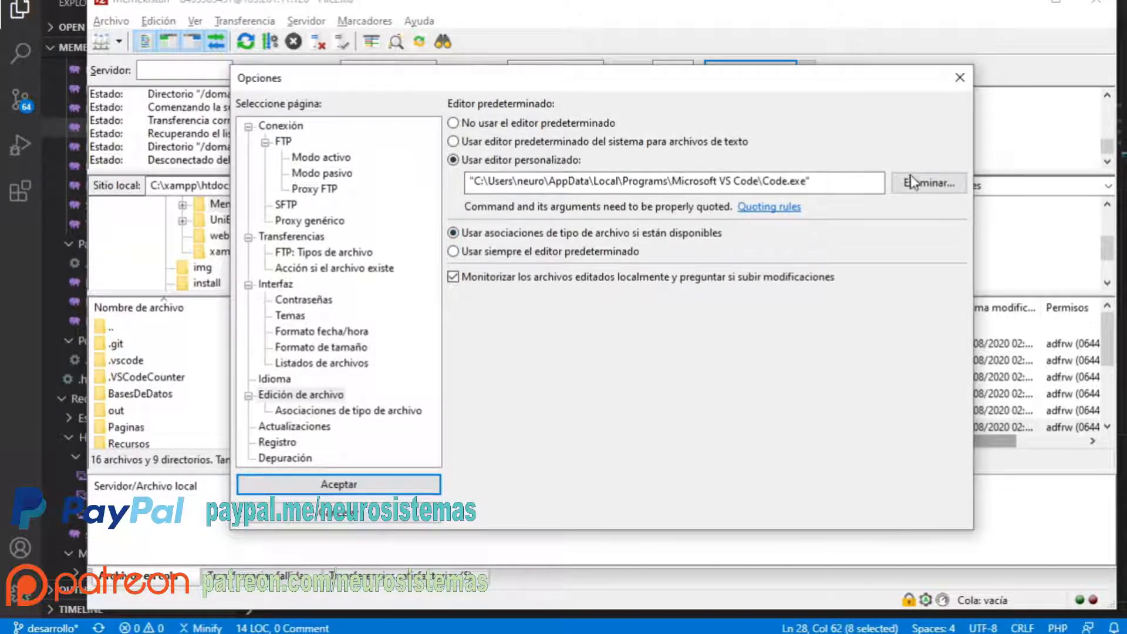
left_click(378, 483)
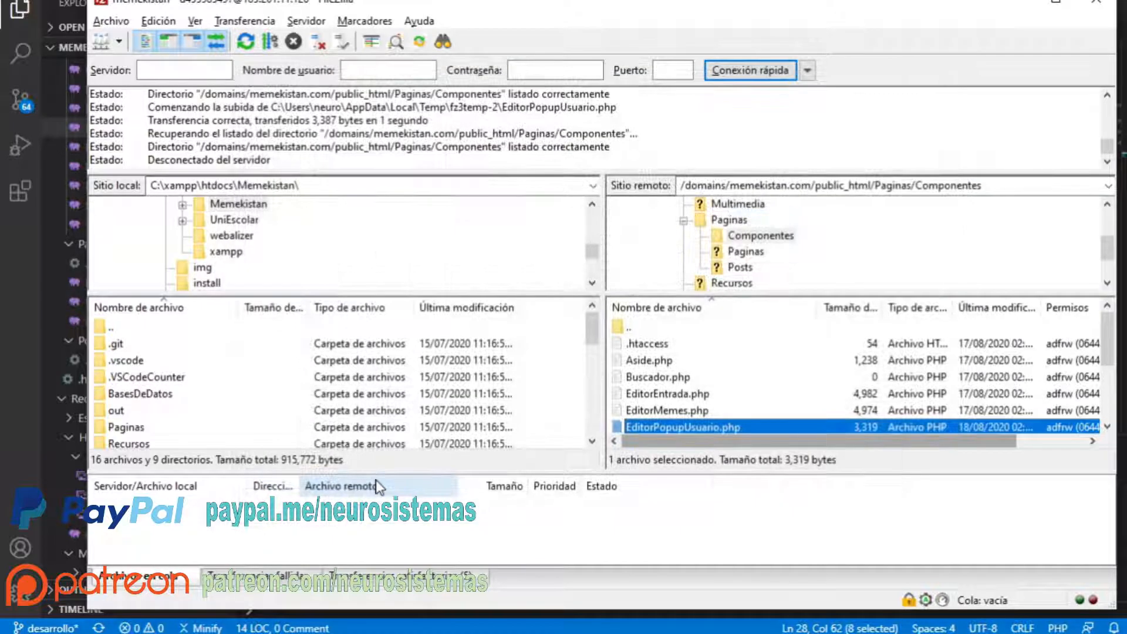
- Reopen the local copy of the remote EditorPopupUsuario.php for editing, and close the editor window that opens
right_click(667, 427)
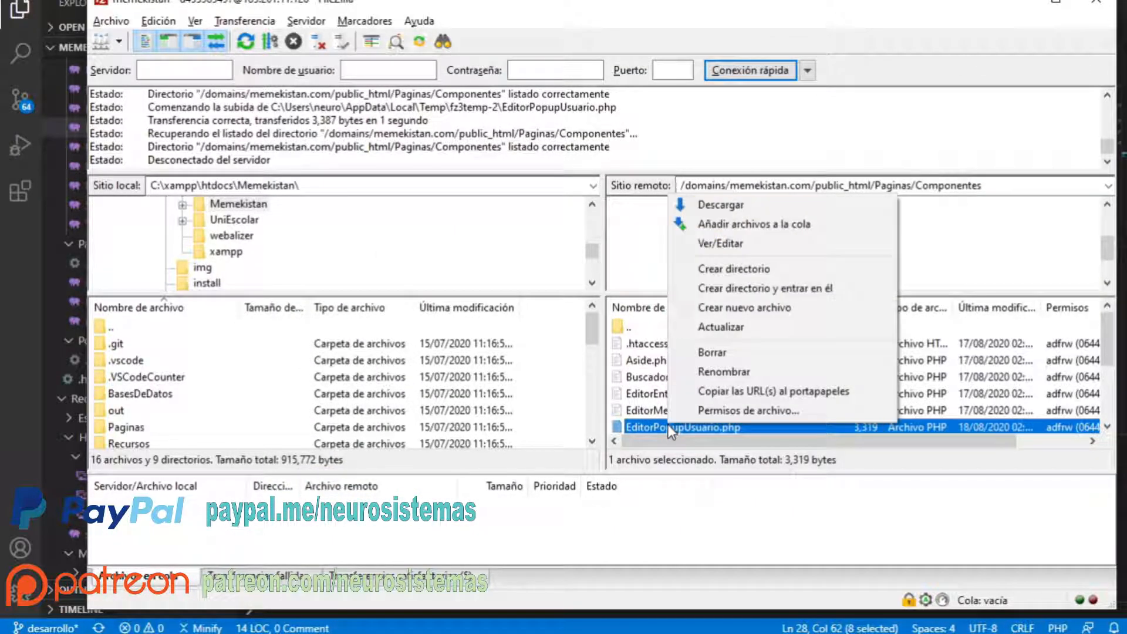
left_click(763, 244)
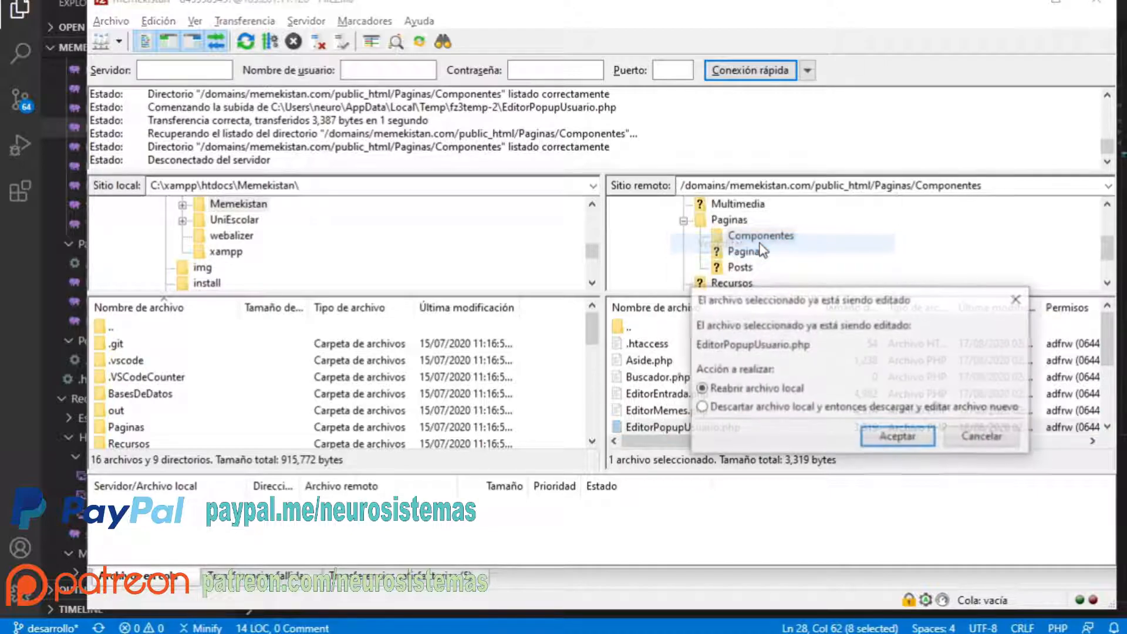
left_click(905, 437)
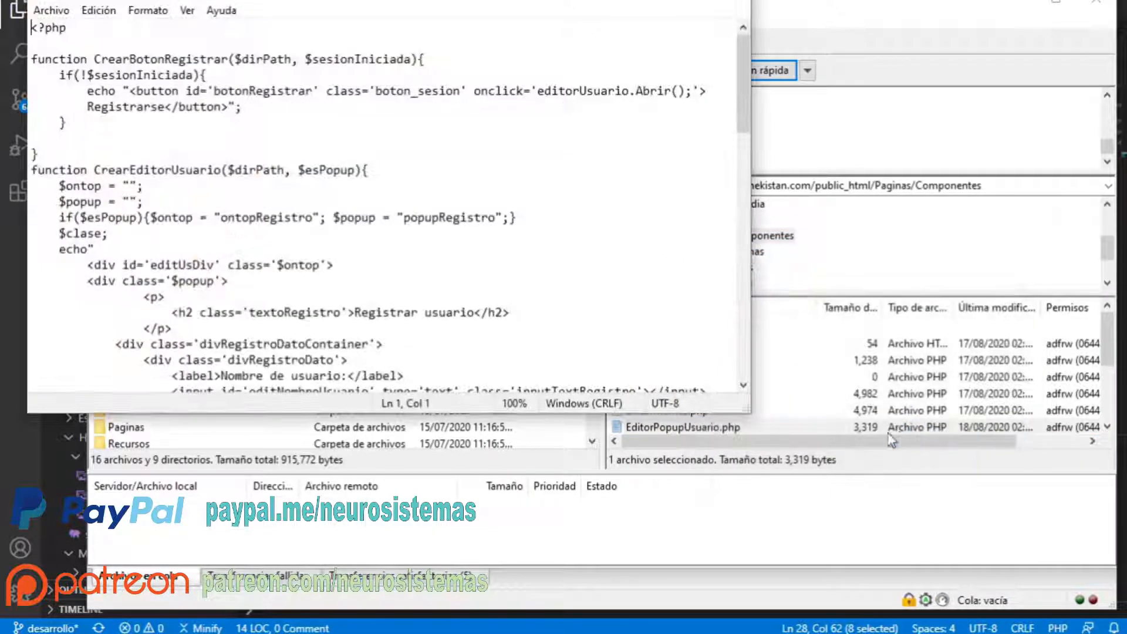
left_click(733, 1)
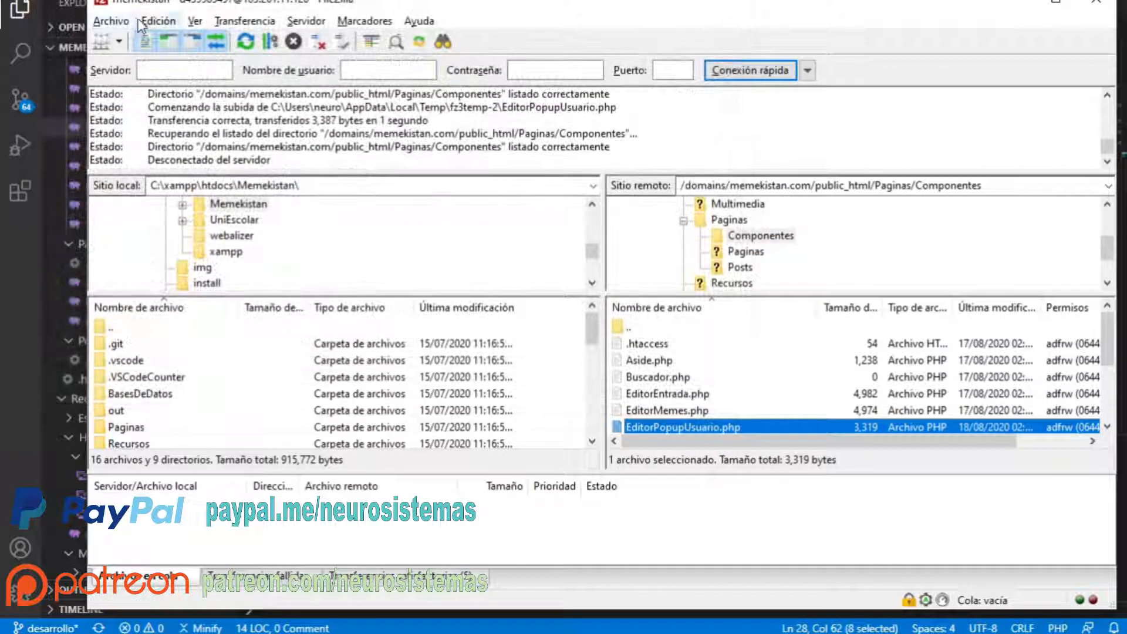
- Set the Edición de archivo options to Usar siempre el editor predeterminado and accept them
left_click(157, 21)
left_click(203, 82)
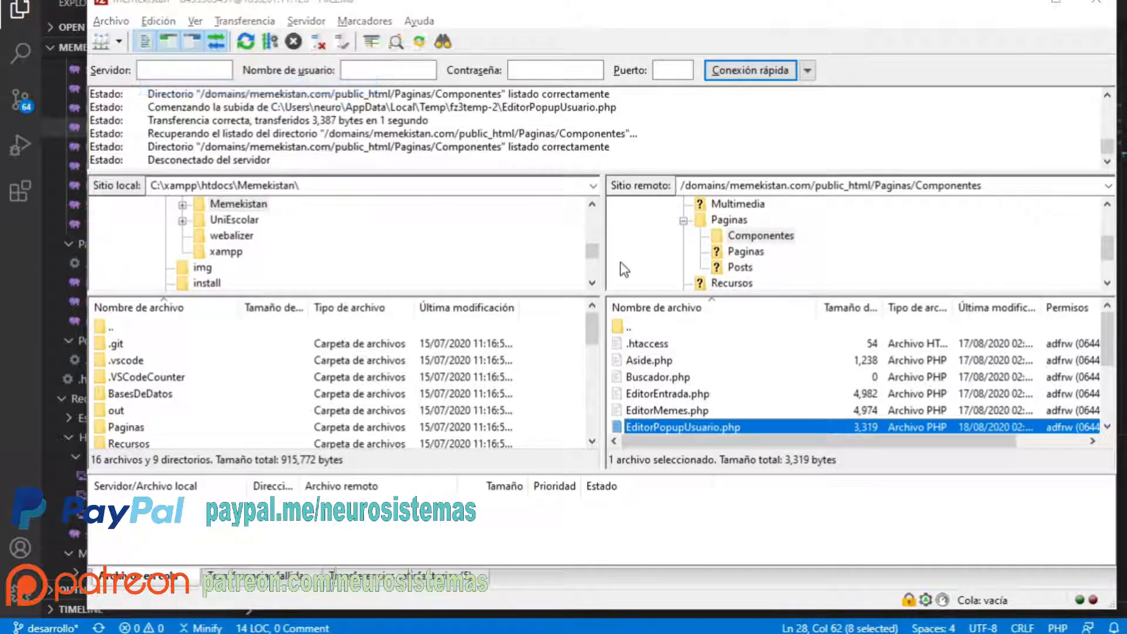
left_click(317, 396)
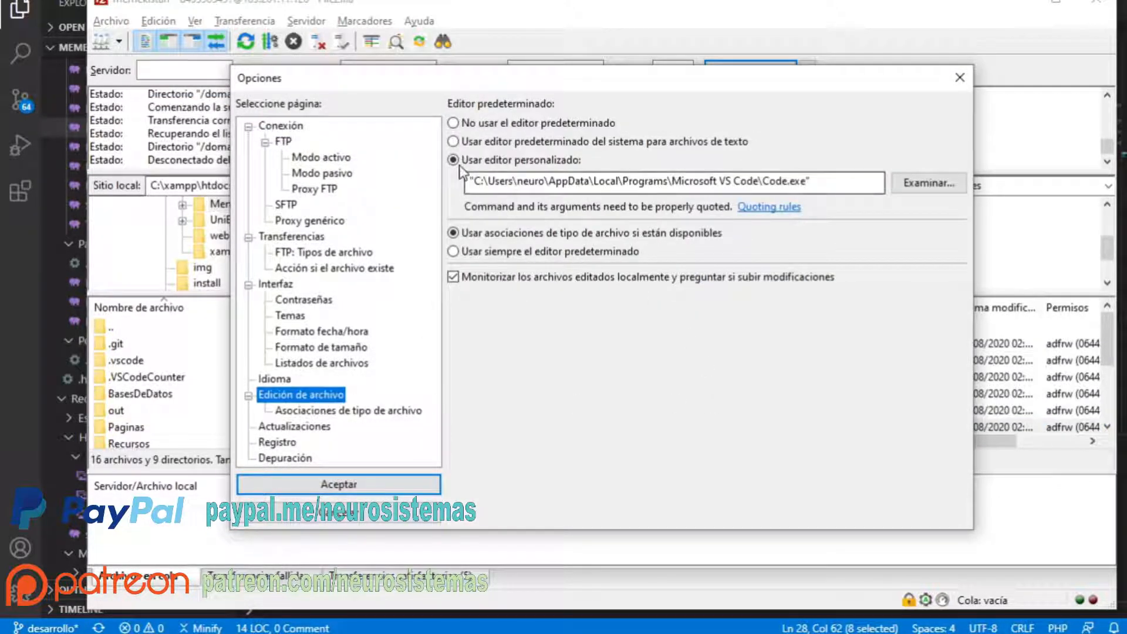
left_click(453, 252)
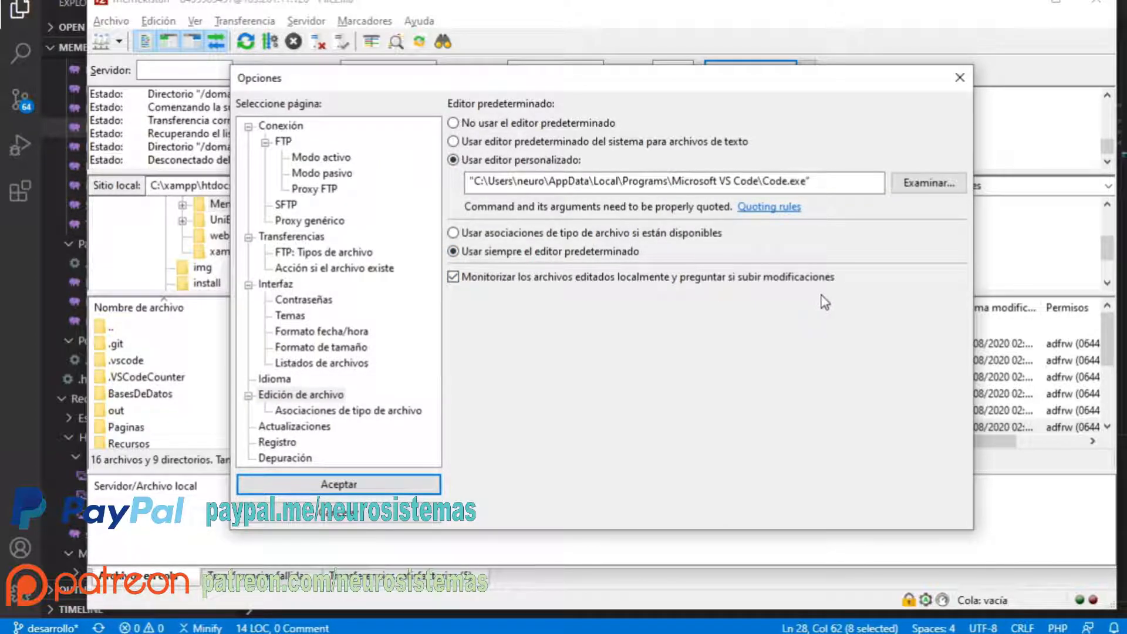
left_click(385, 487)
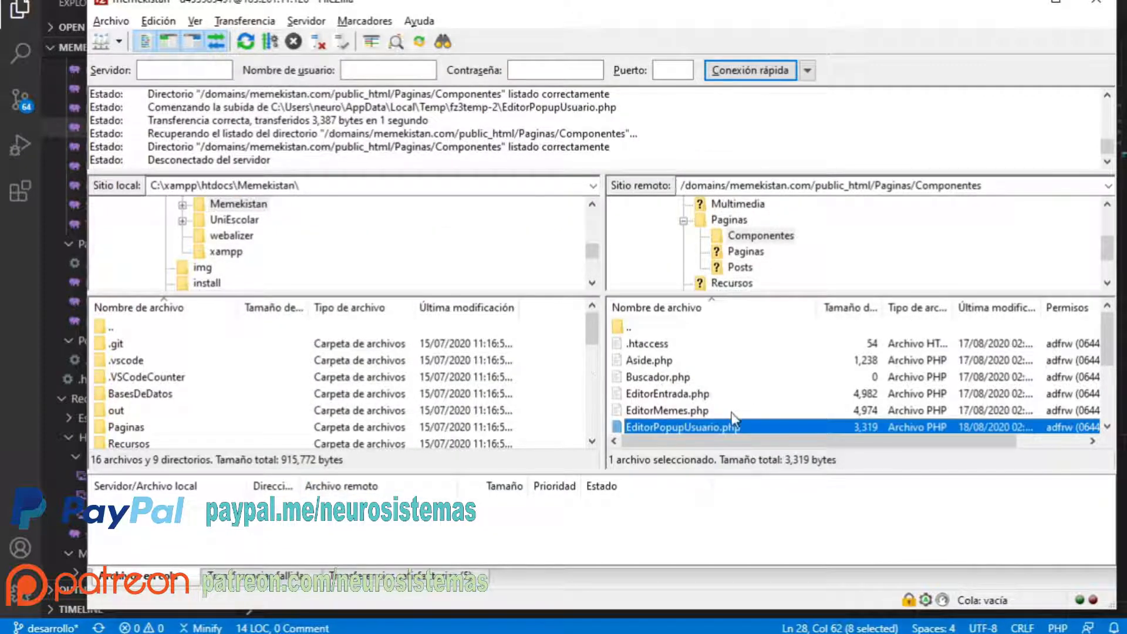
- Reopen the local copy of EditorPopupUsuario.php in Visual Studio Code to check the editor setting, and close that temporary copy
right_click(723, 422)
left_click(766, 241)
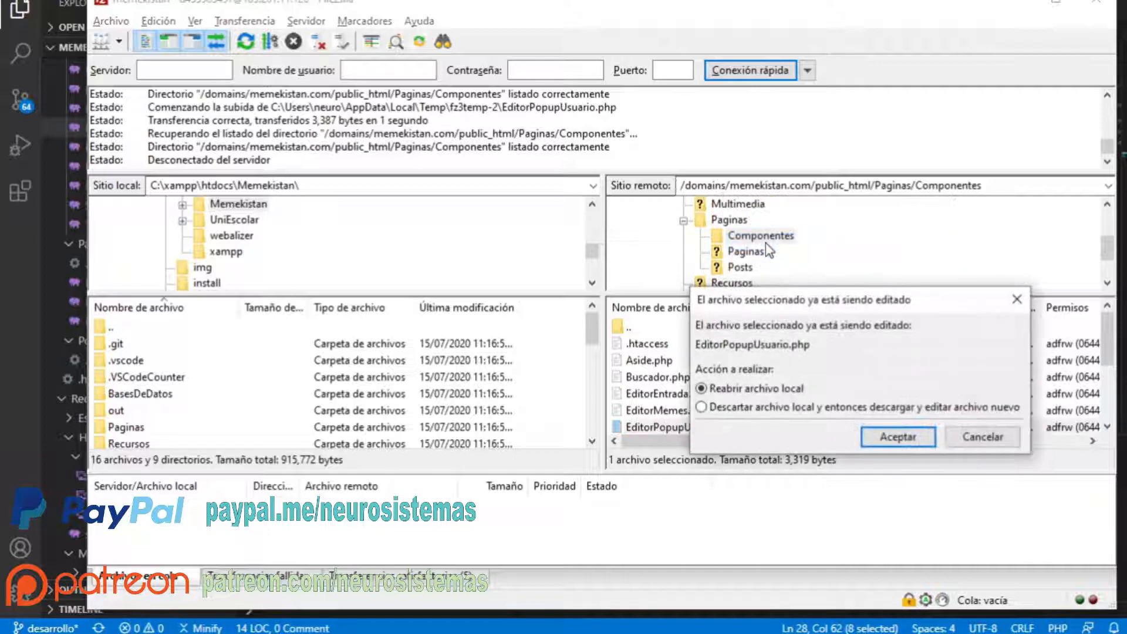
left_click(879, 433)
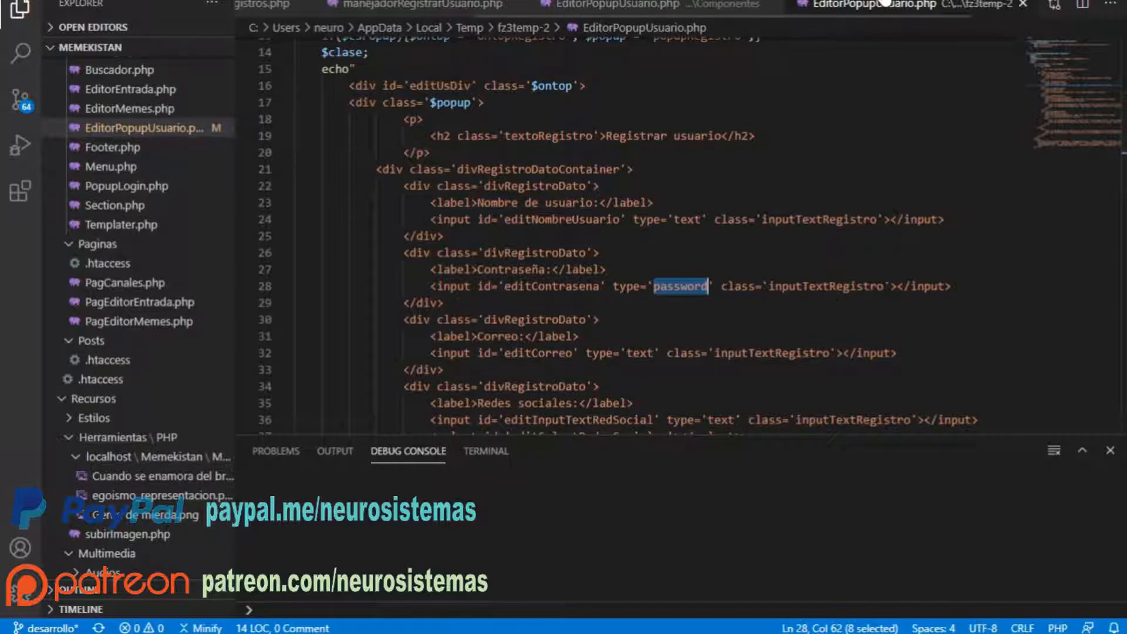
left_click(1023, 4)
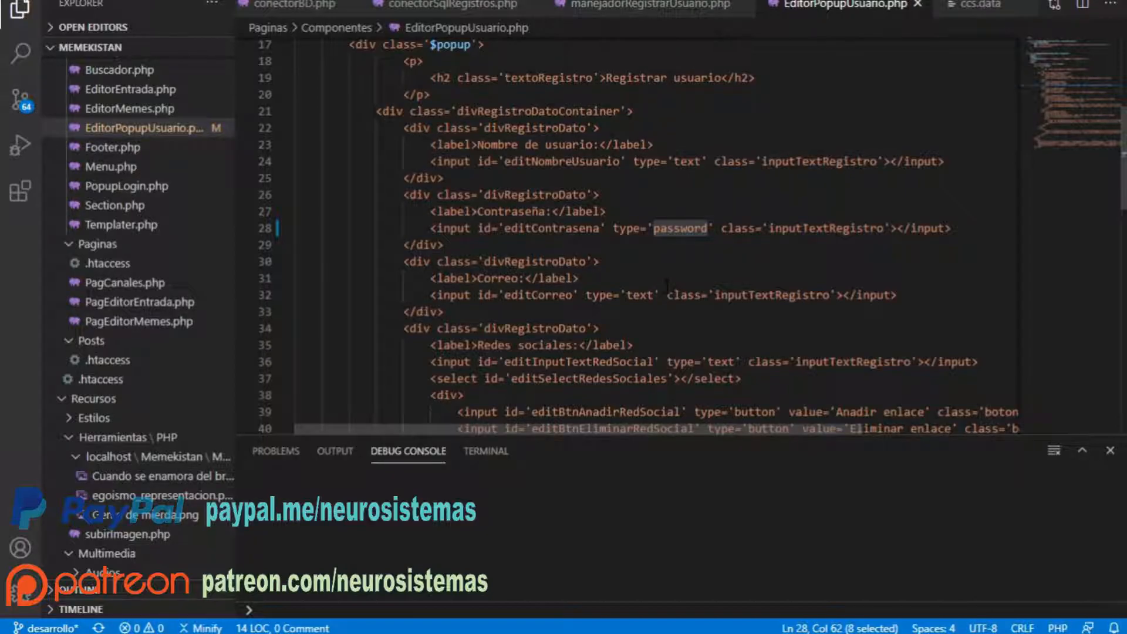
- Switch back to the FileZilla window
key("alt+Tab")
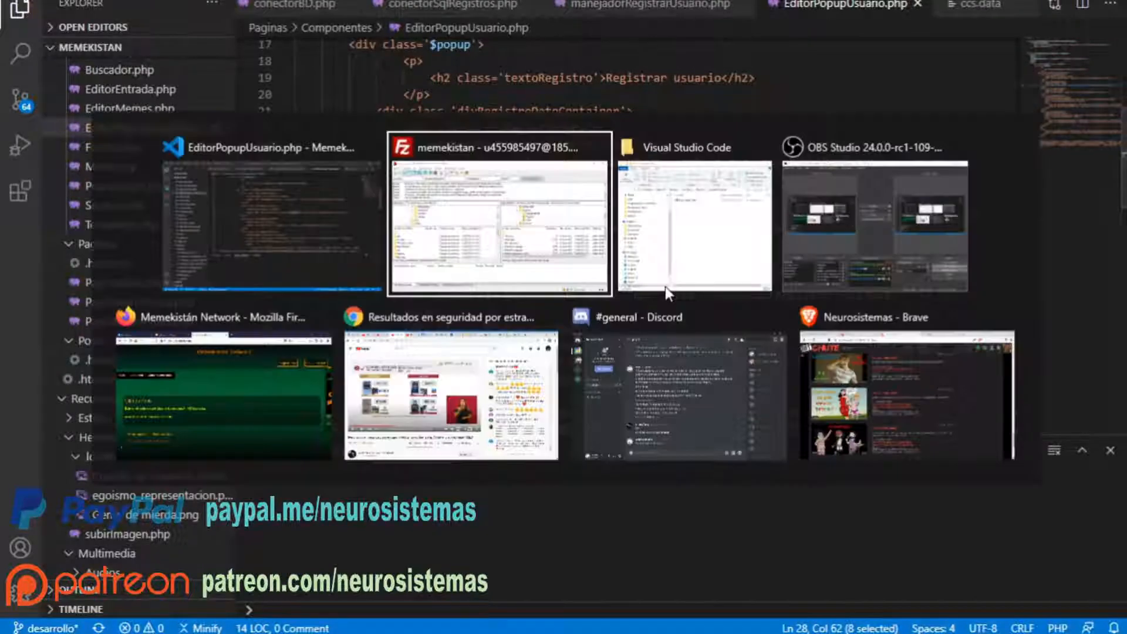
key("Tab")
key("Tab")
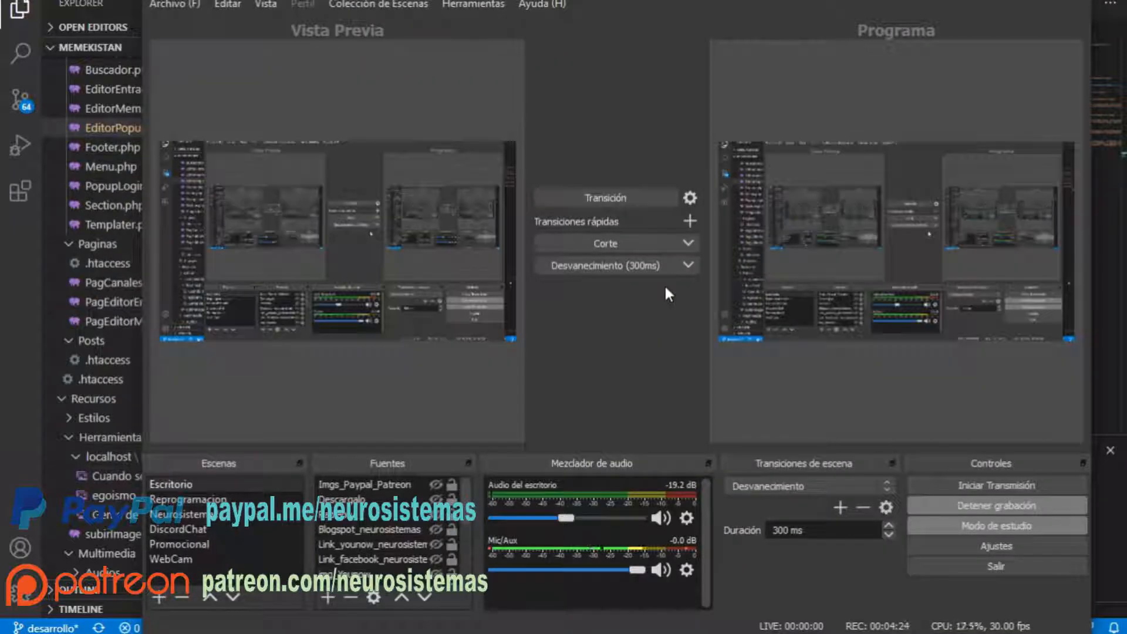
key("alt+Tab")
left_click(664, 286)
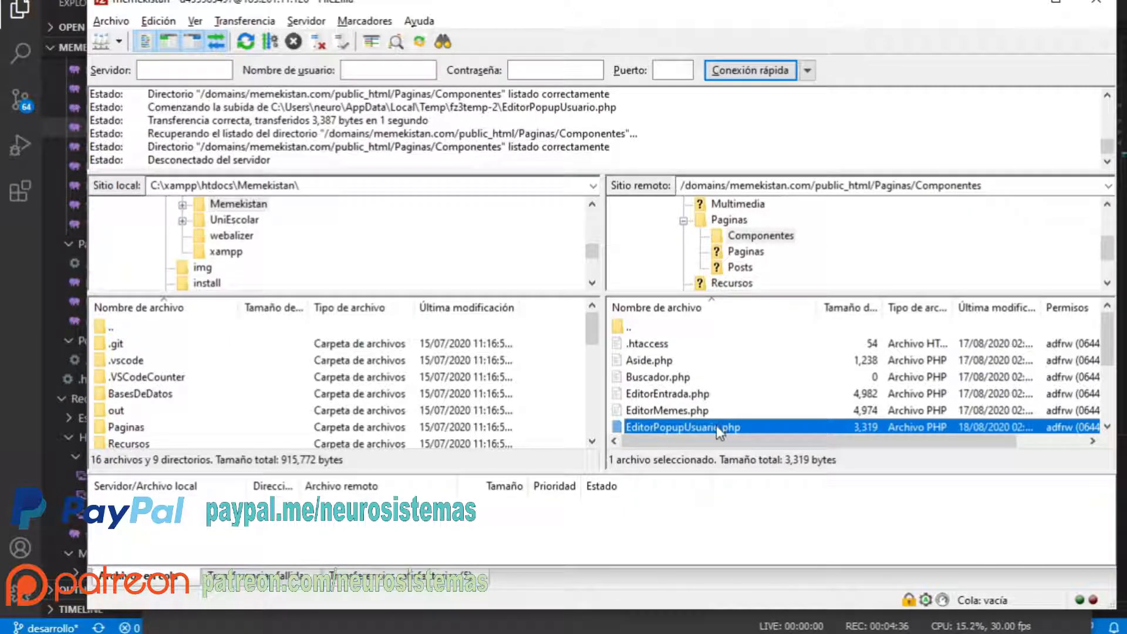
- Open the Edición de archivo options, and view the file browser for the custom editor without choosing a file
left_click(158, 21)
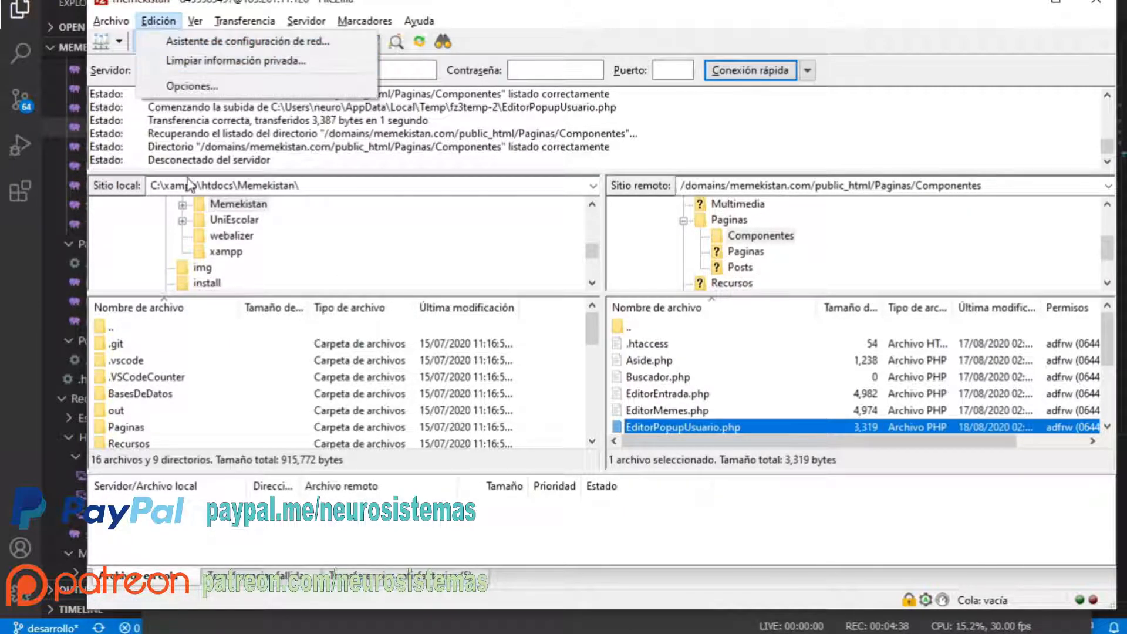
left_click(183, 94)
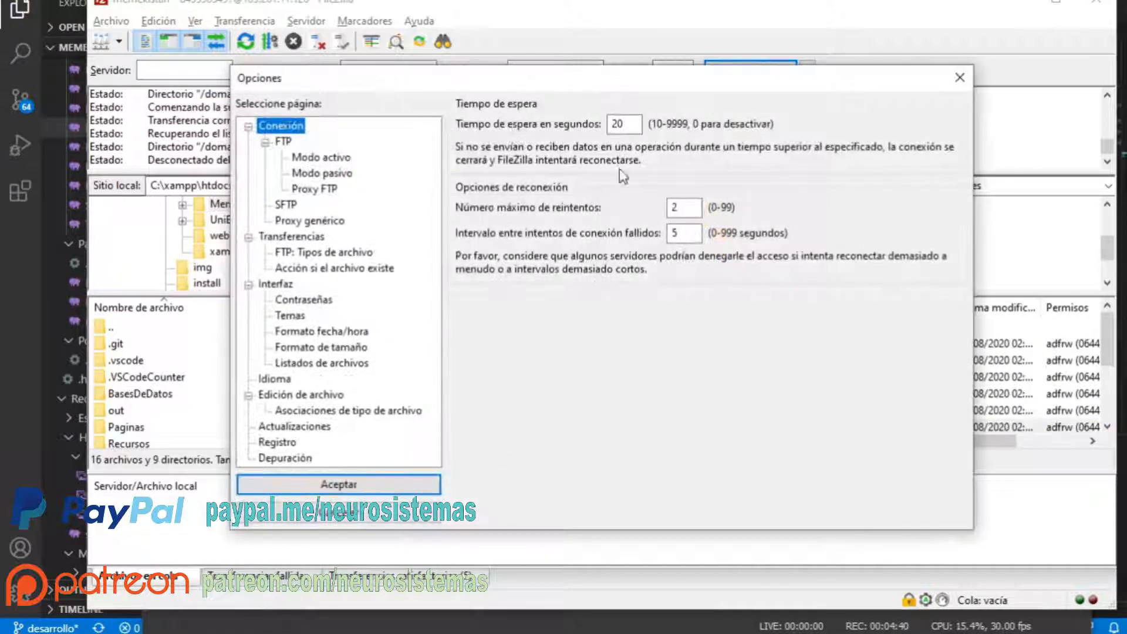
left_click(323, 397)
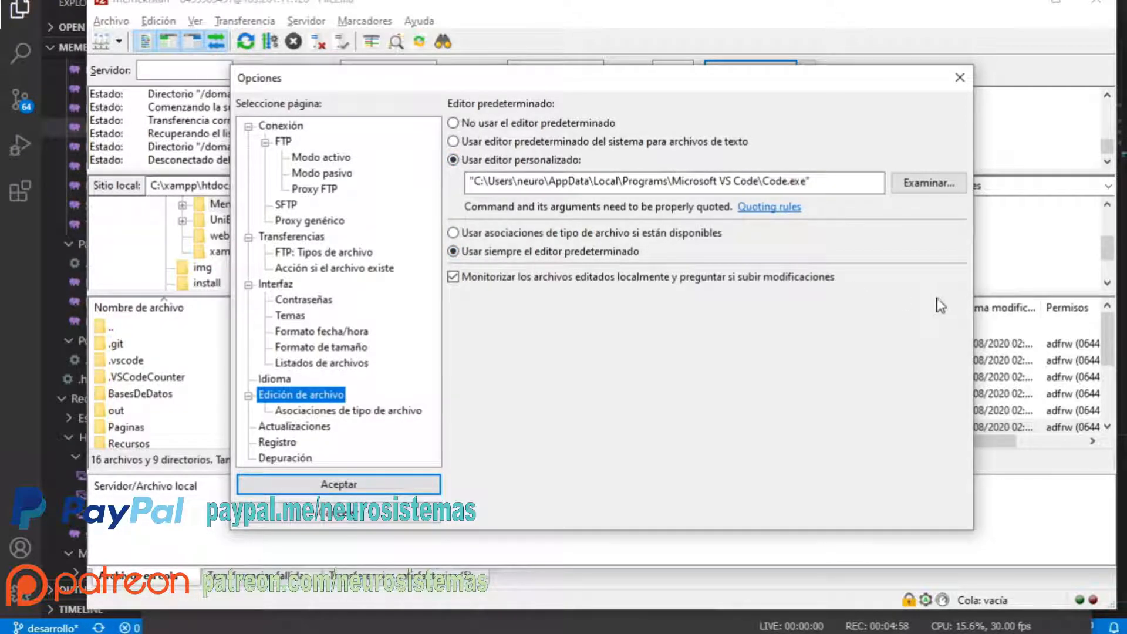
left_click(952, 181)
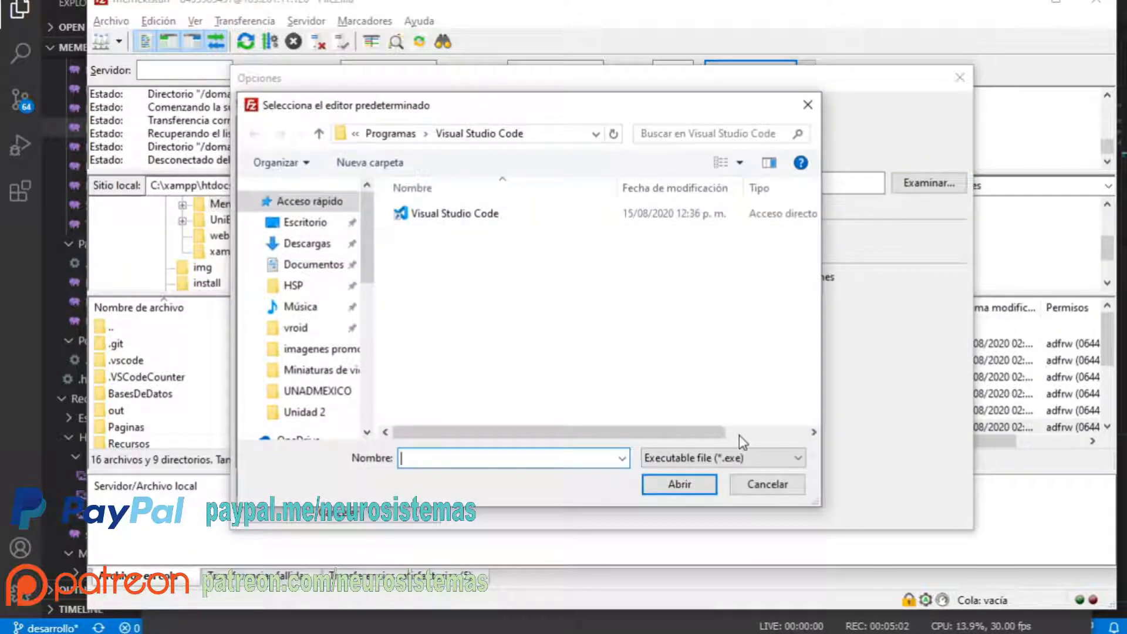
left_click(769, 477)
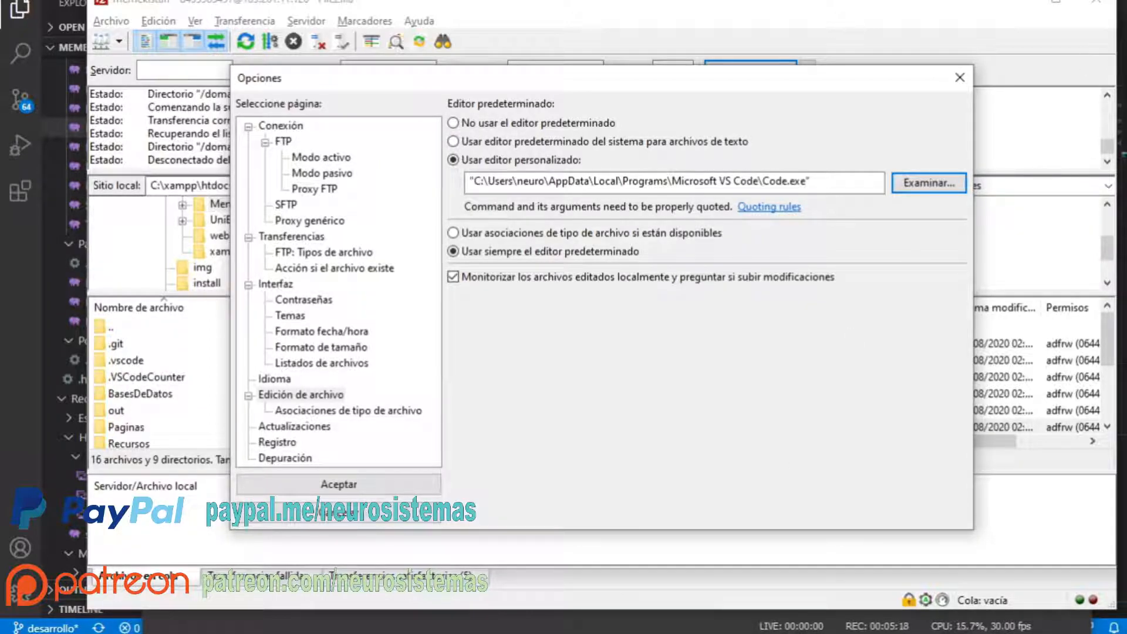
key("super+s")
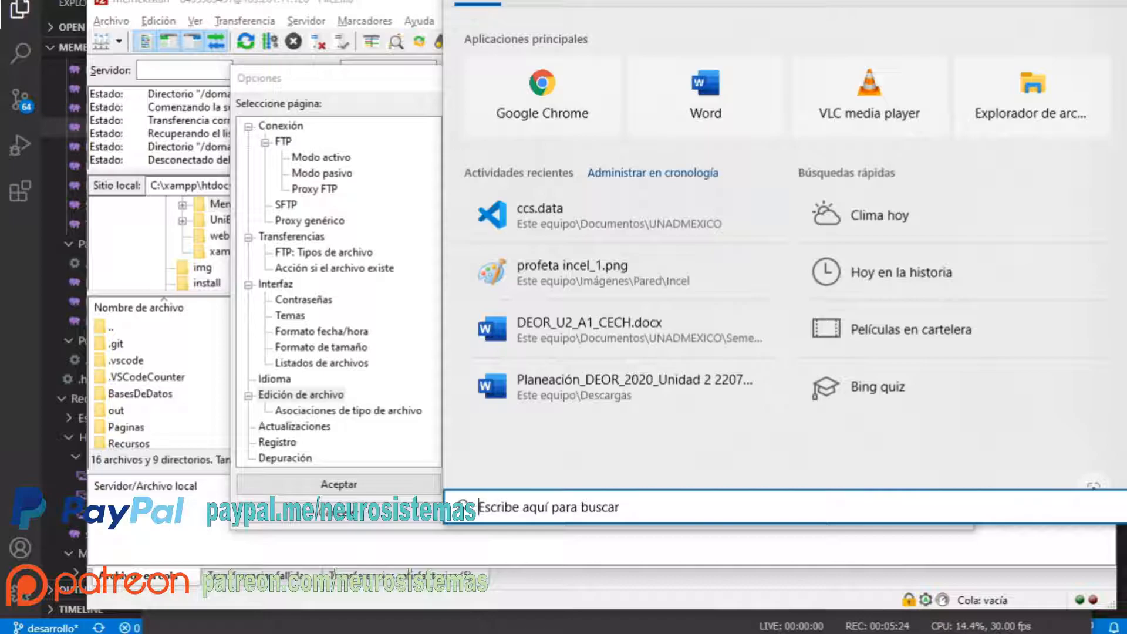
type("note")
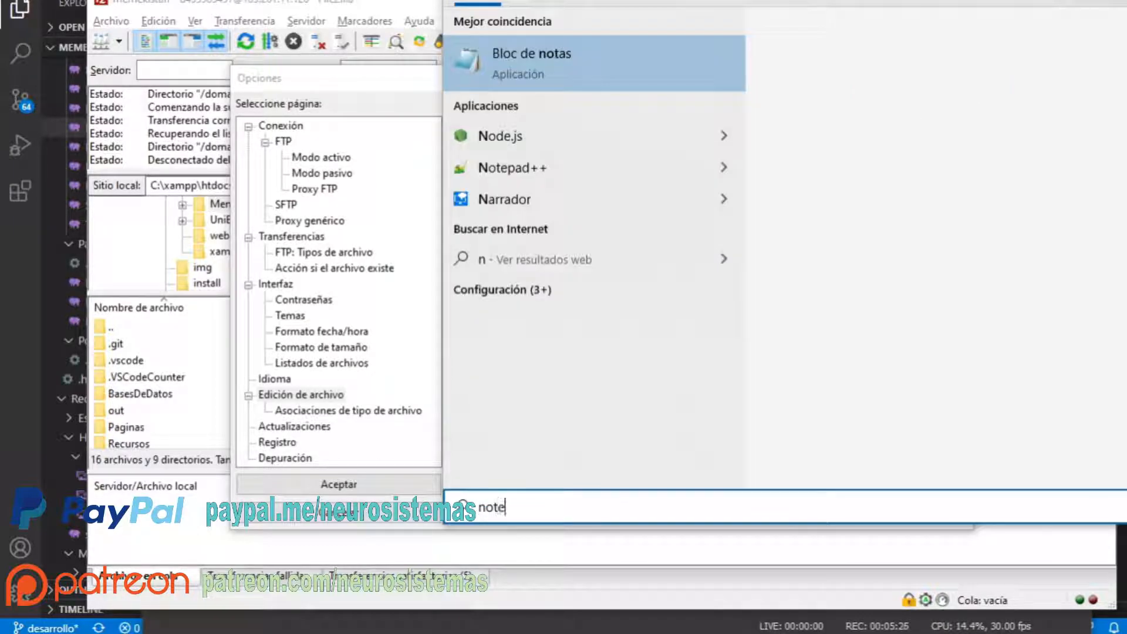
type("pad")
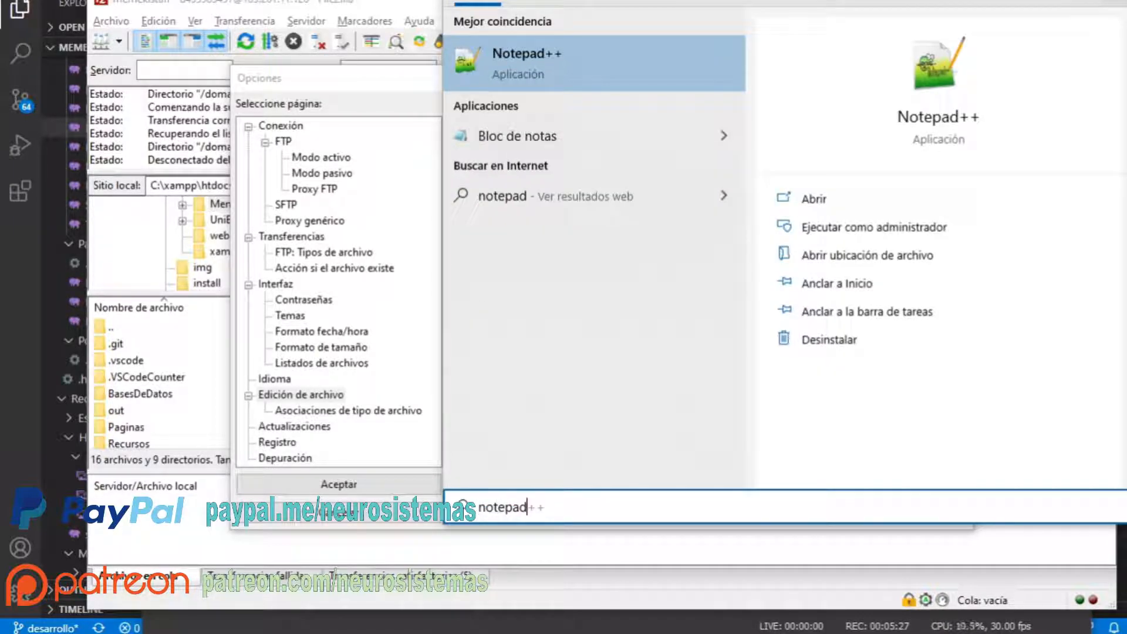
left_click(695, 66)
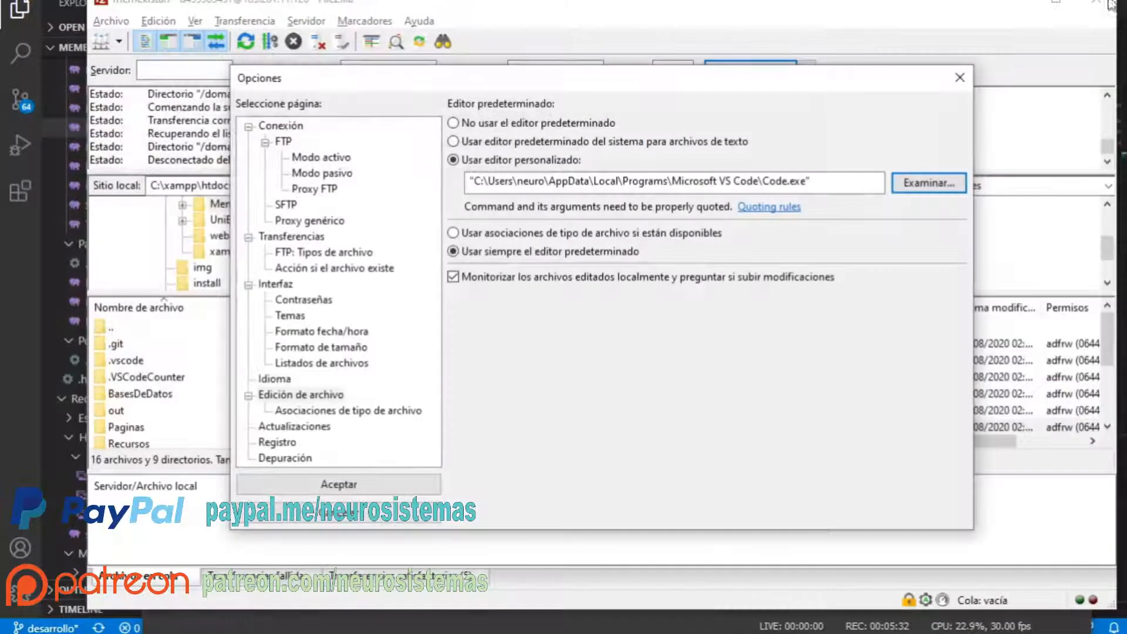
- Search Windows for notep and open the file location of Notepad++
type("notep")
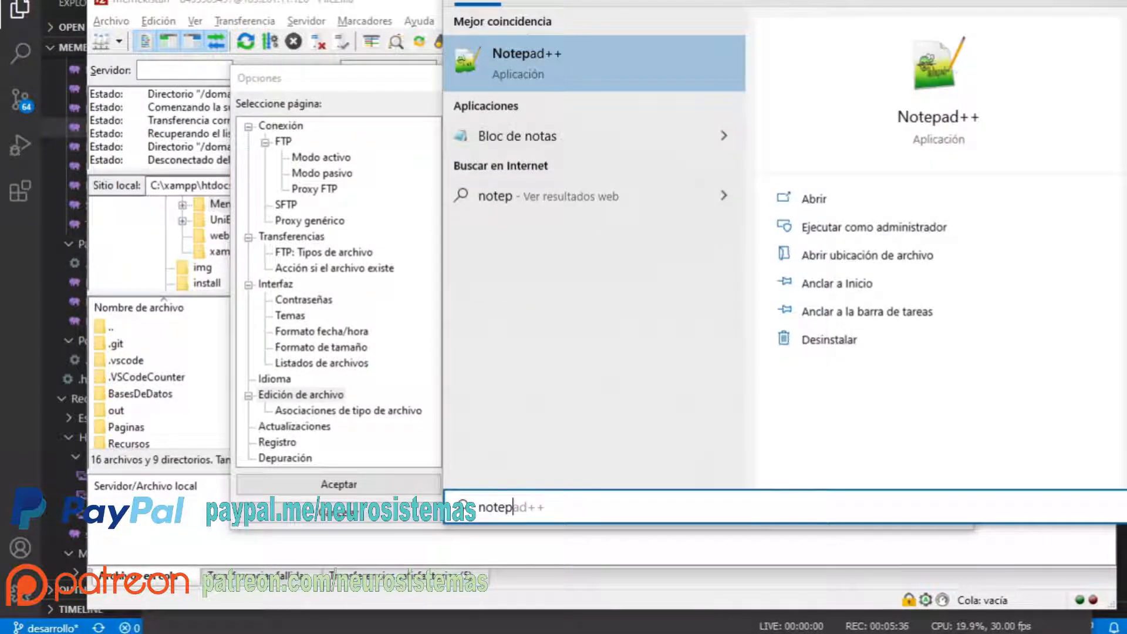
right_click(635, 70)
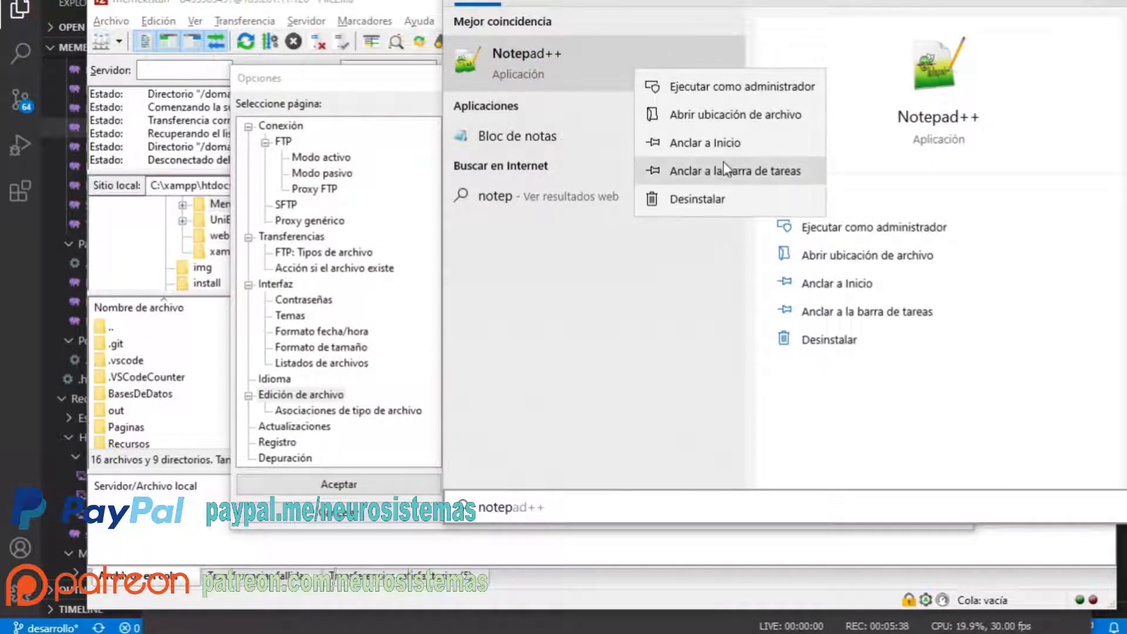
left_click(735, 114)
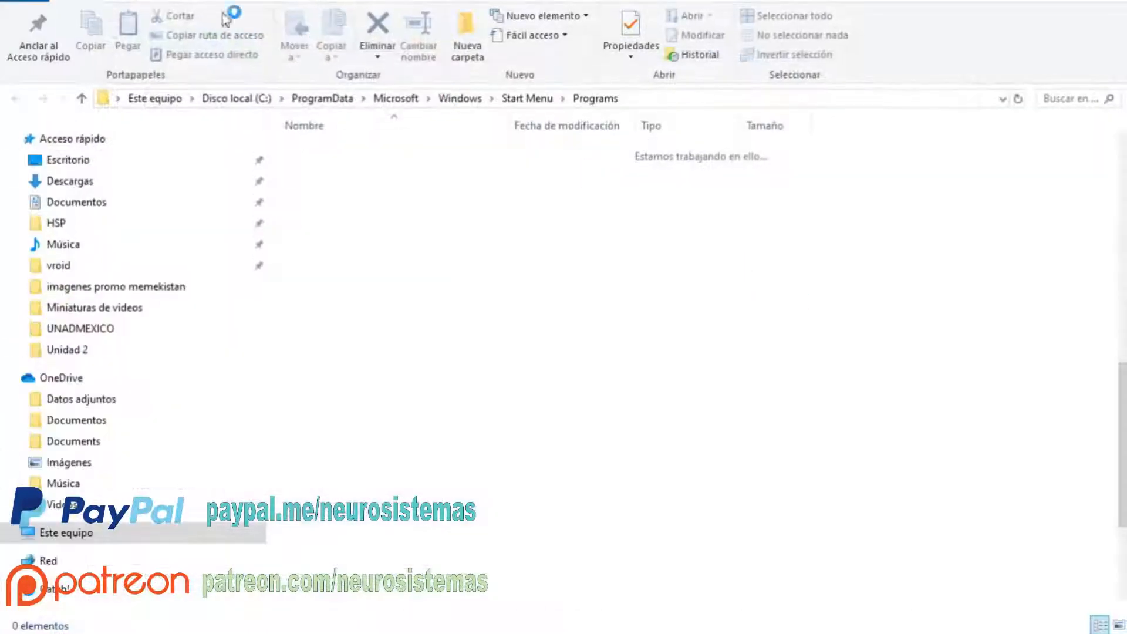
- Copy the Destino path from the properties of the Notepad++ shortcut and close the properties without changes
left_click(675, 99)
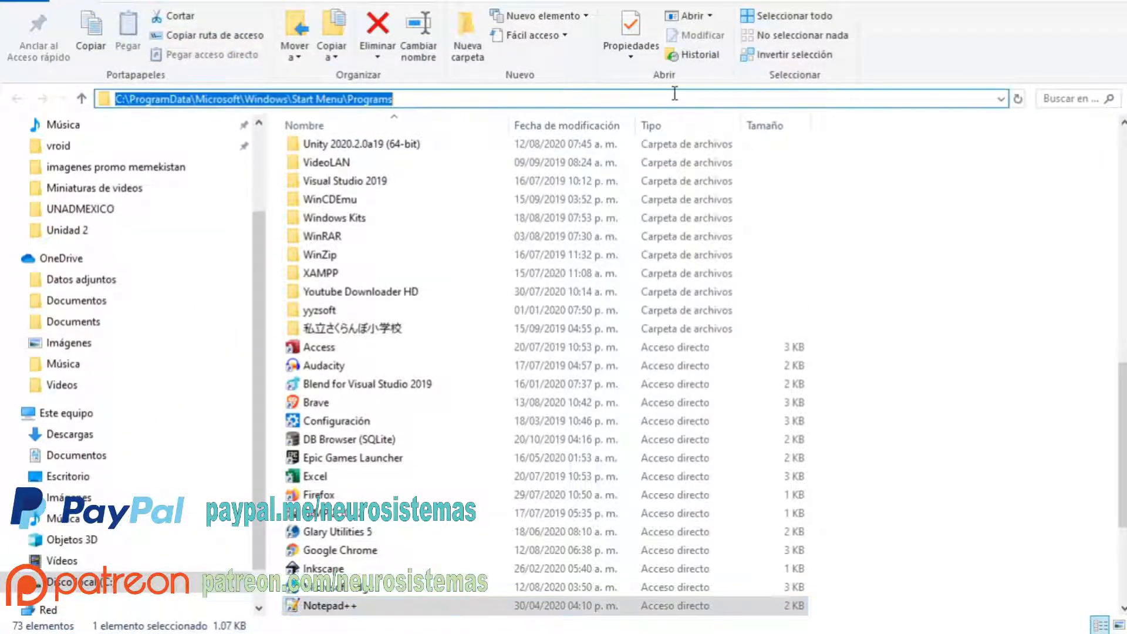
double_click(431, 605)
right_click(432, 605)
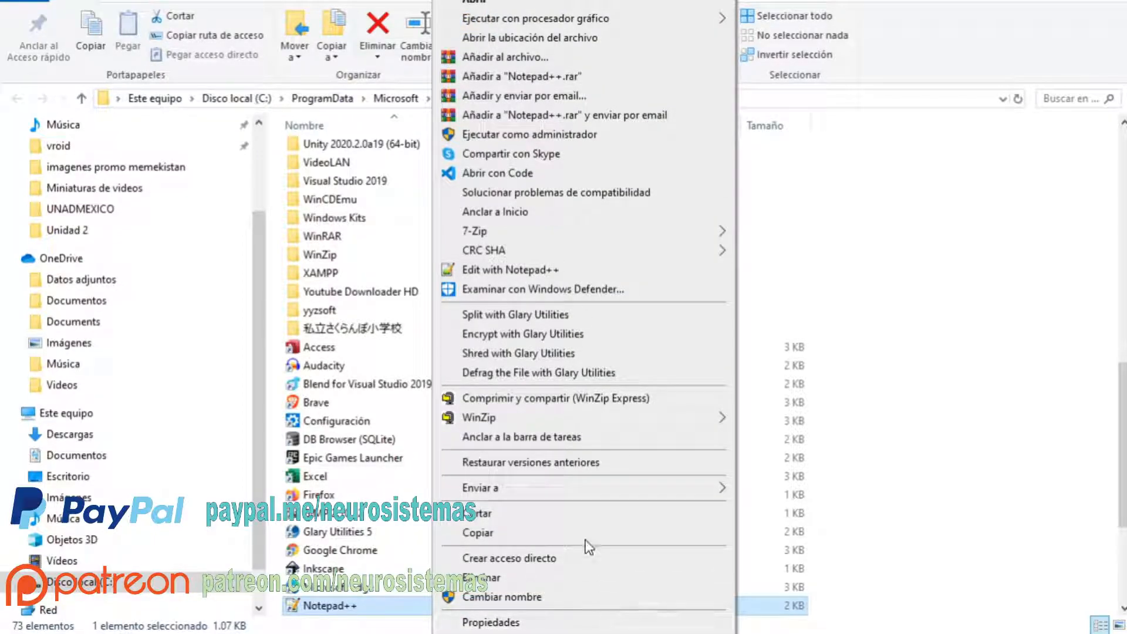
mouse_move(558, 251)
left_click(502, 621)
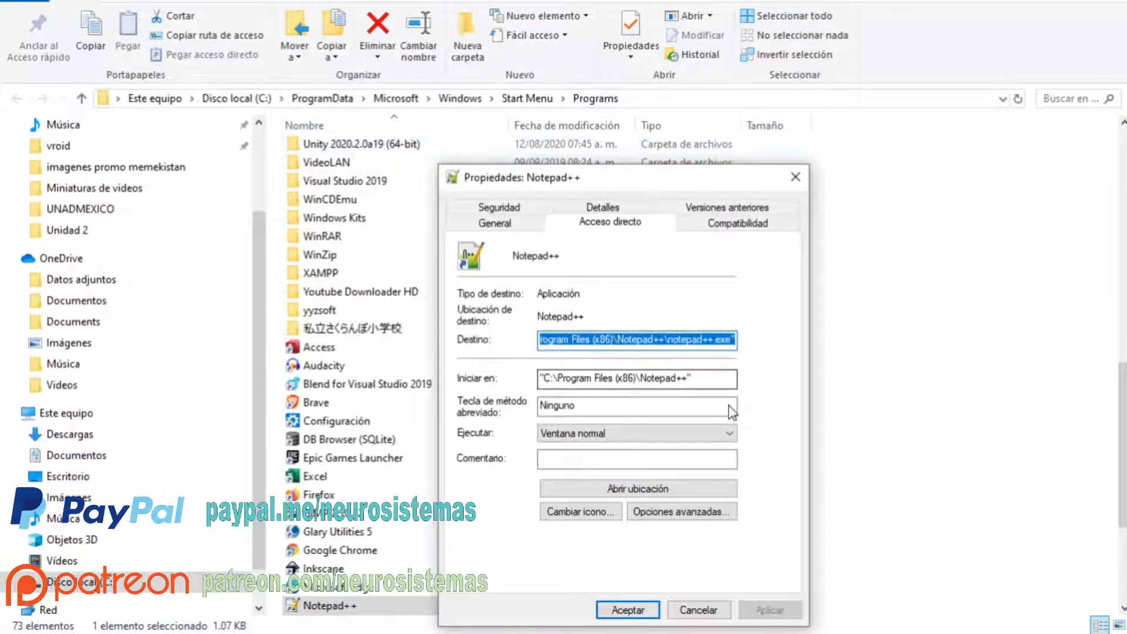
left_click(719, 609)
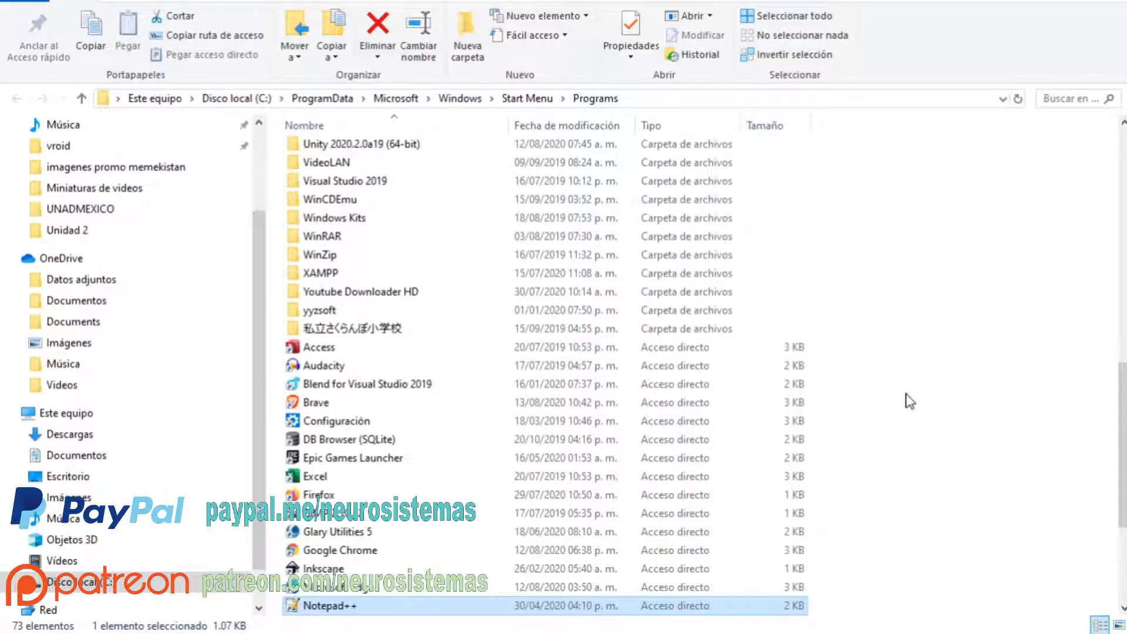
- Return to FileZilla's options and replace the custom editor path with the copied "C:\Program Files (x86)\Notepad++\notepad++.exe"
key("alt+Tab")
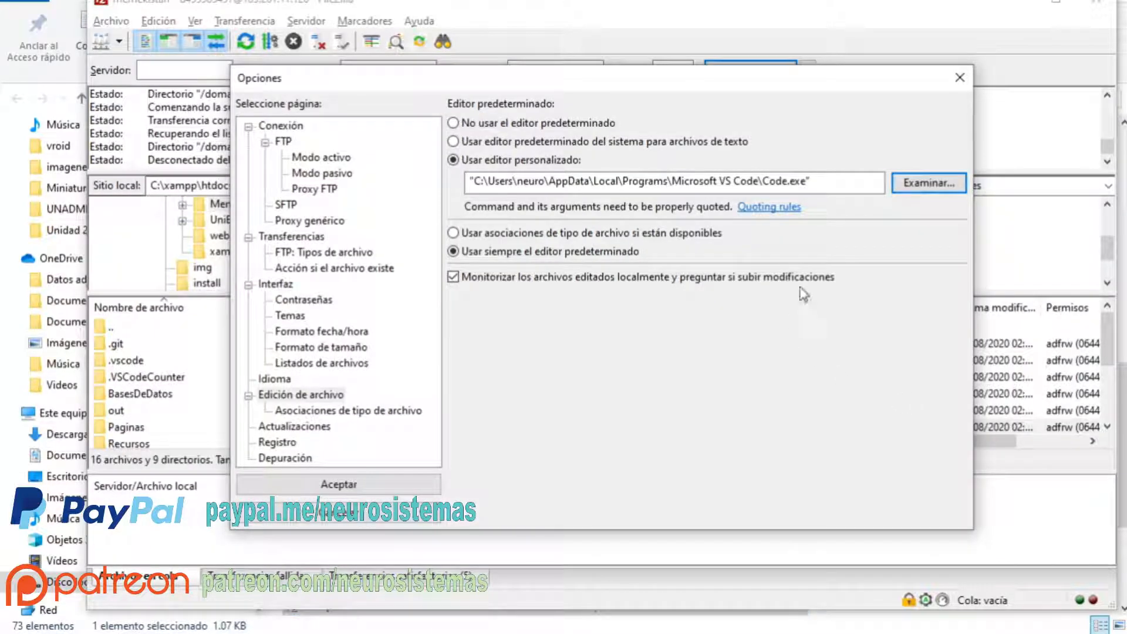
left_click_drag(810, 181, 246, 183)
key("ctrl+v")
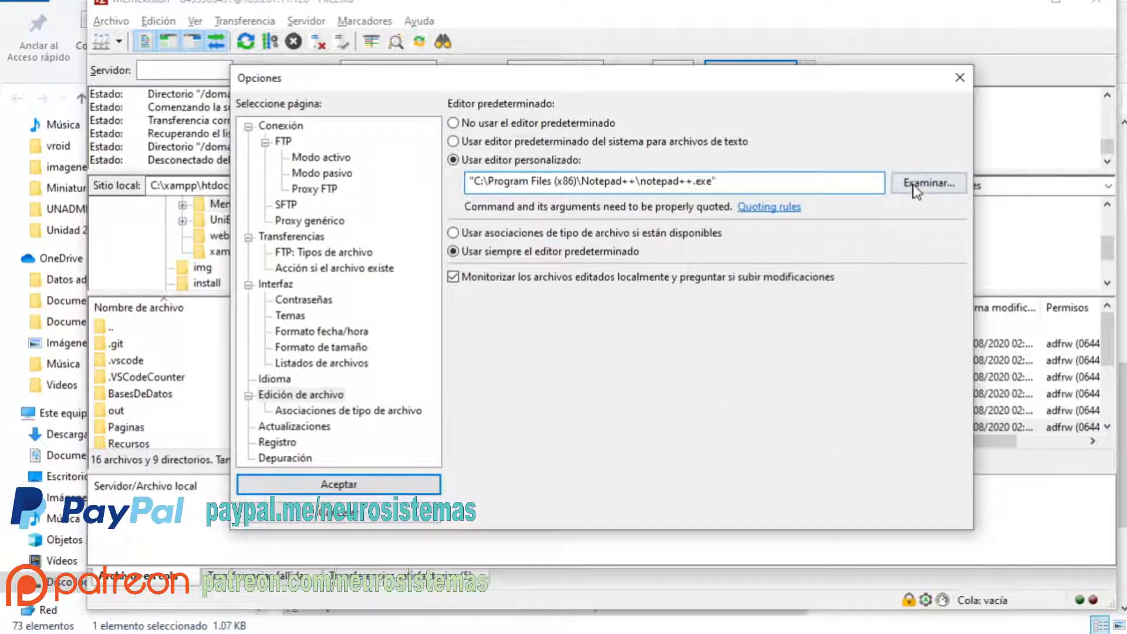
- Accept the FileZilla options and open the remote EditorPopupUsuario.php with Ver/Editar, reopening the local file
left_click(372, 483)
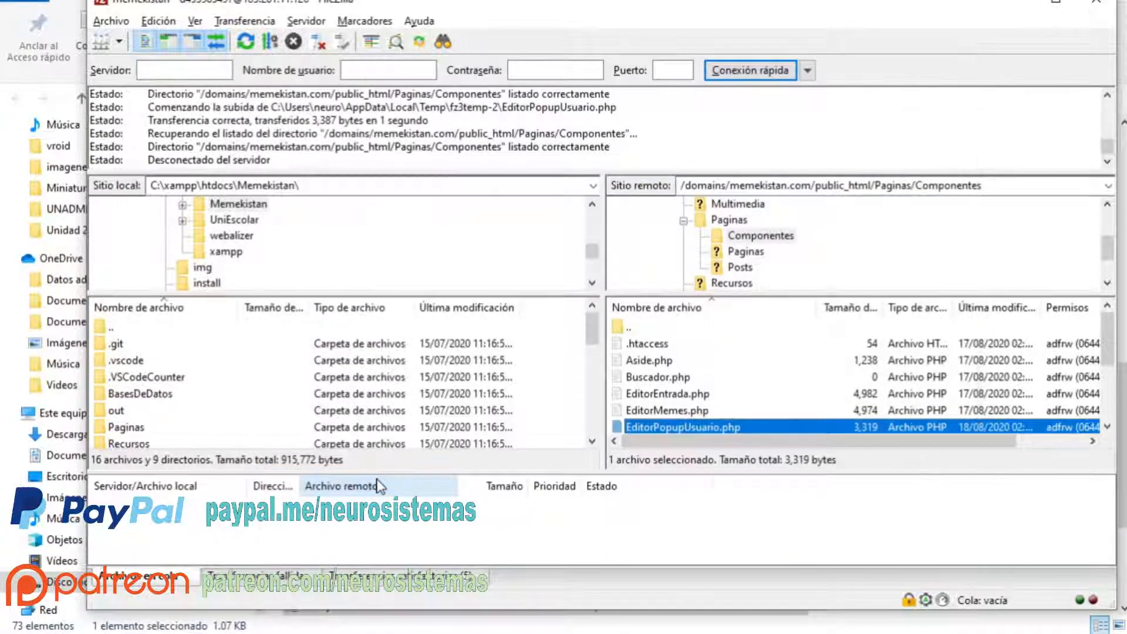
right_click(703, 425)
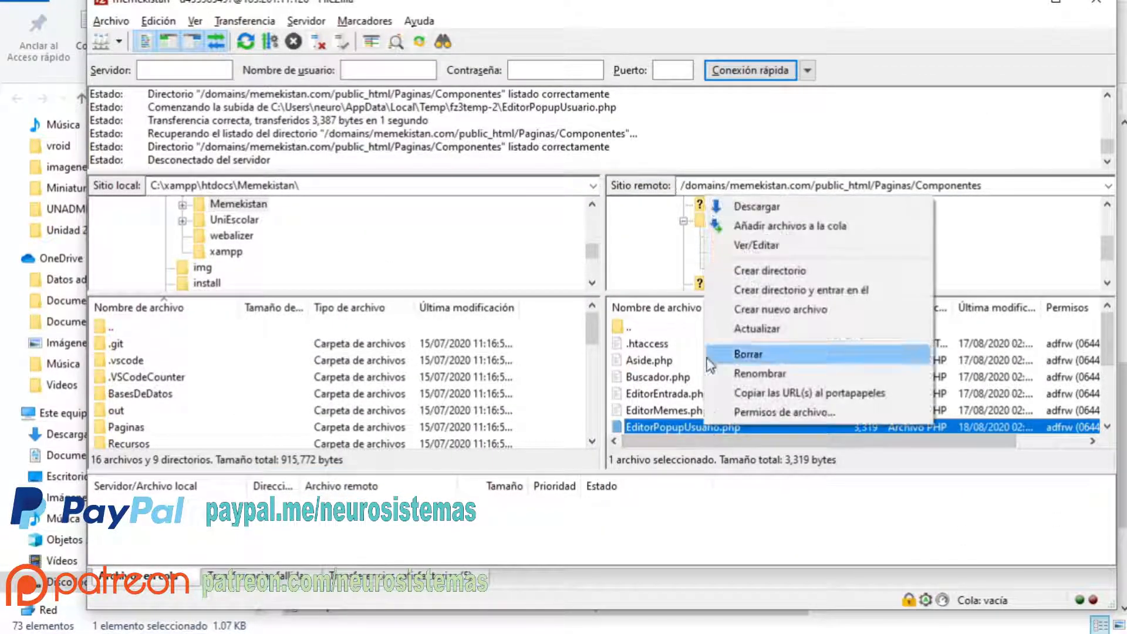
left_click(729, 244)
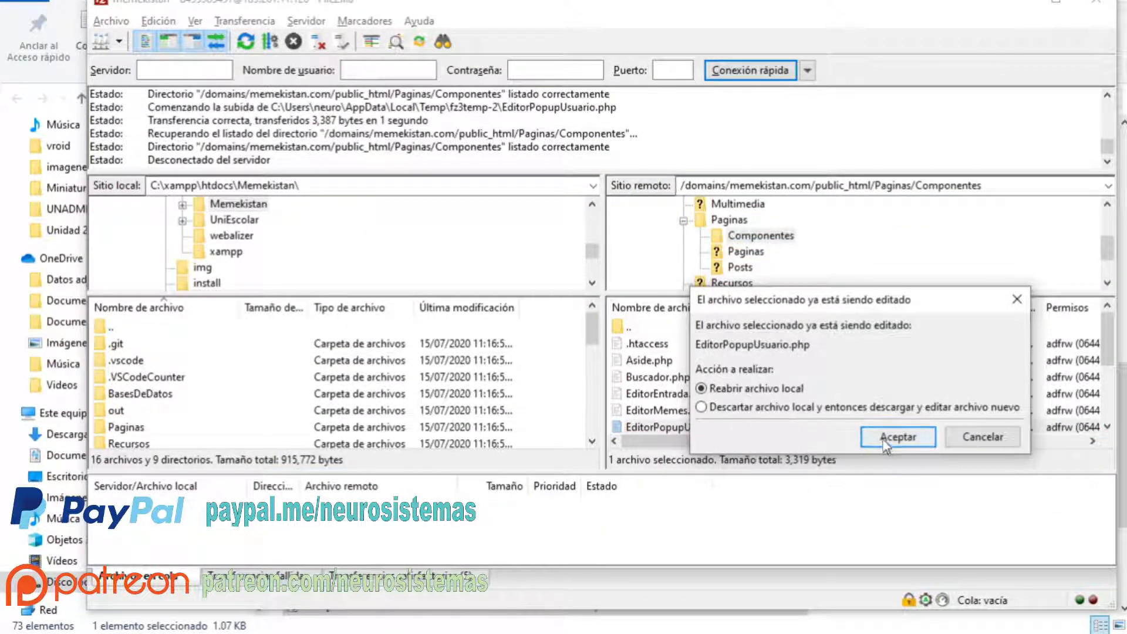
left_click(888, 444)
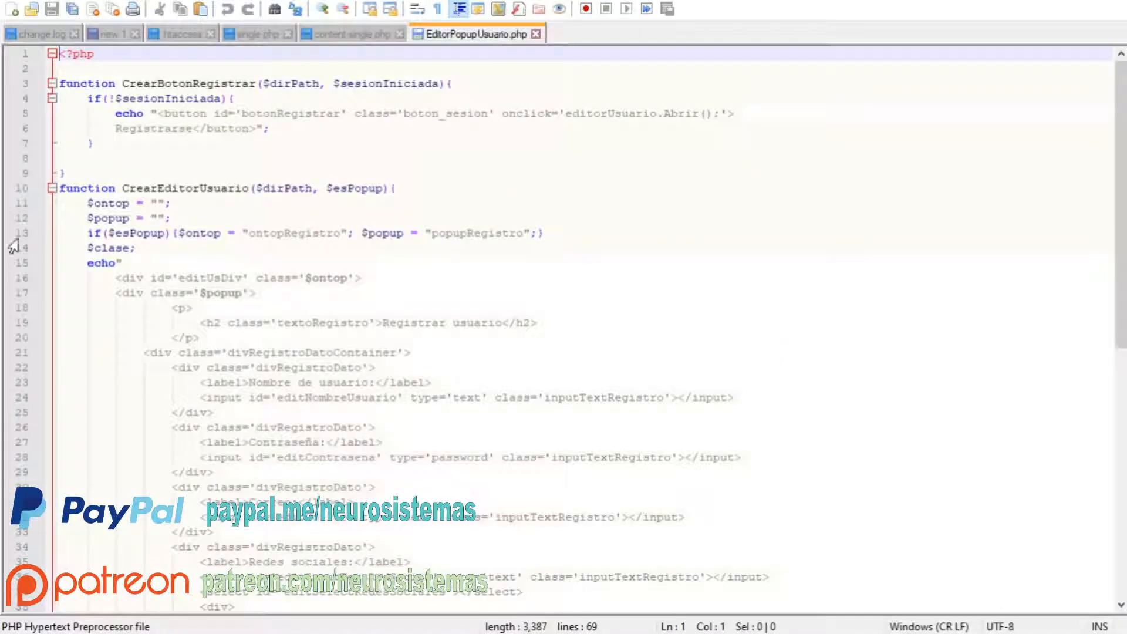
- Insert an "x" on line 8 of EditorPopupUsuario.php, save the file and upload the change to the server
left_click(186, 154)
left_click(375, 497)
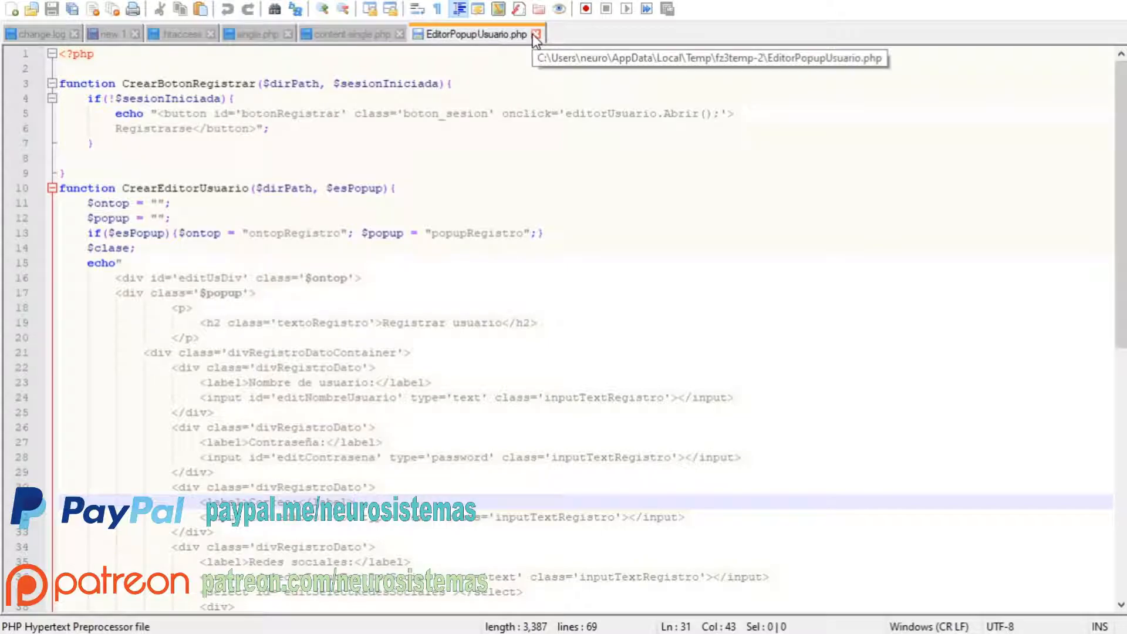
left_click(243, 160)
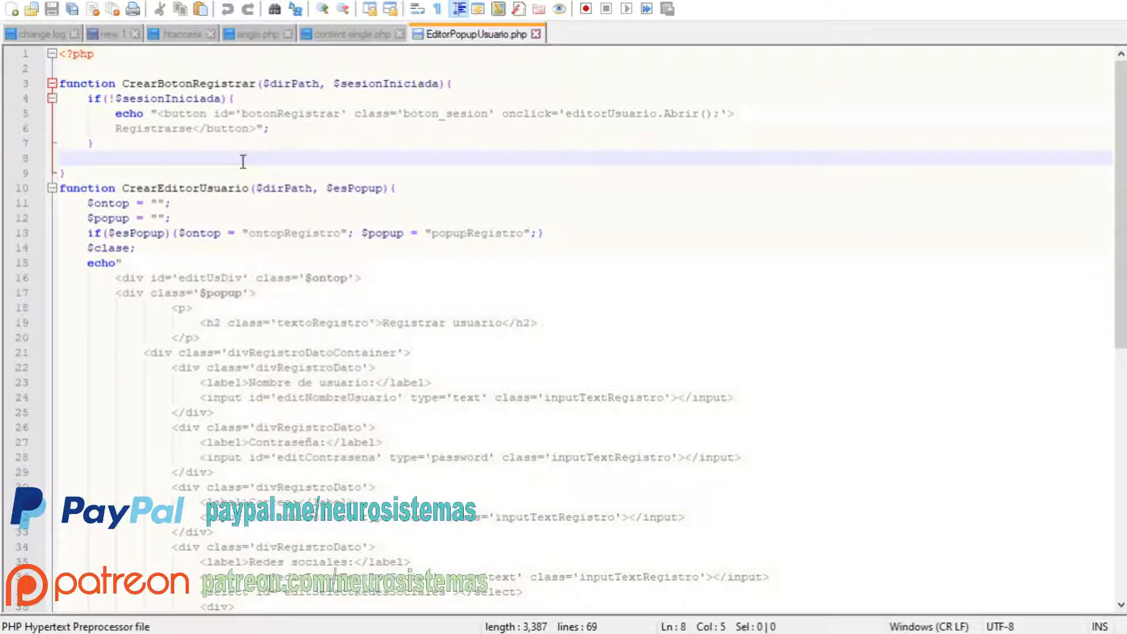
type("x")
left_click(666, 415)
key("alt+Tab")
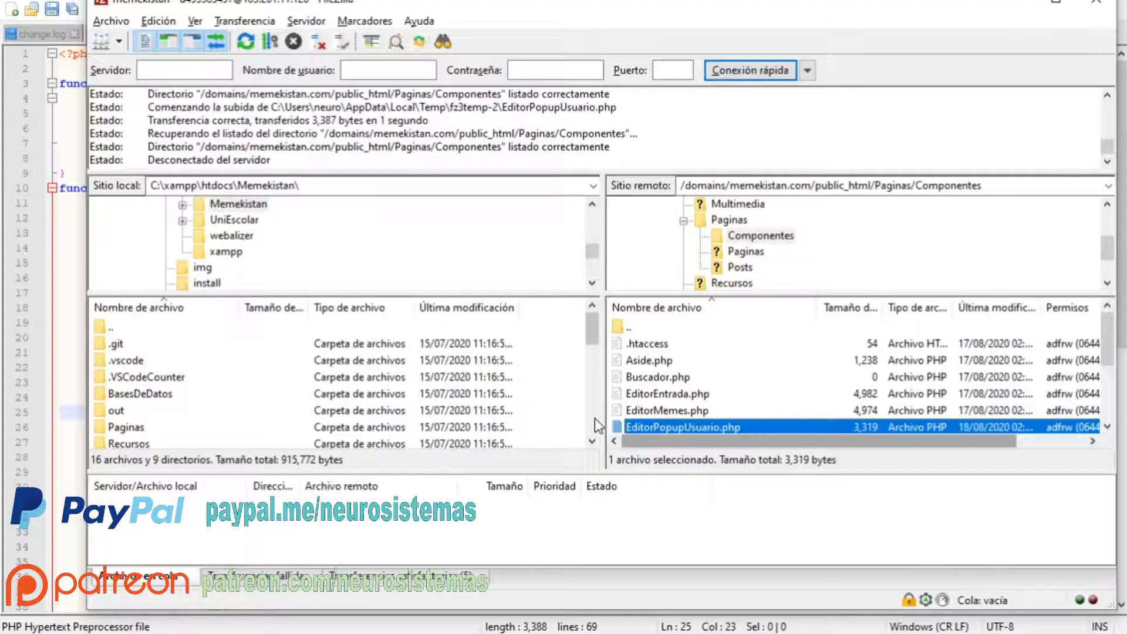
key("alt+Tab")
left_click(48, 16)
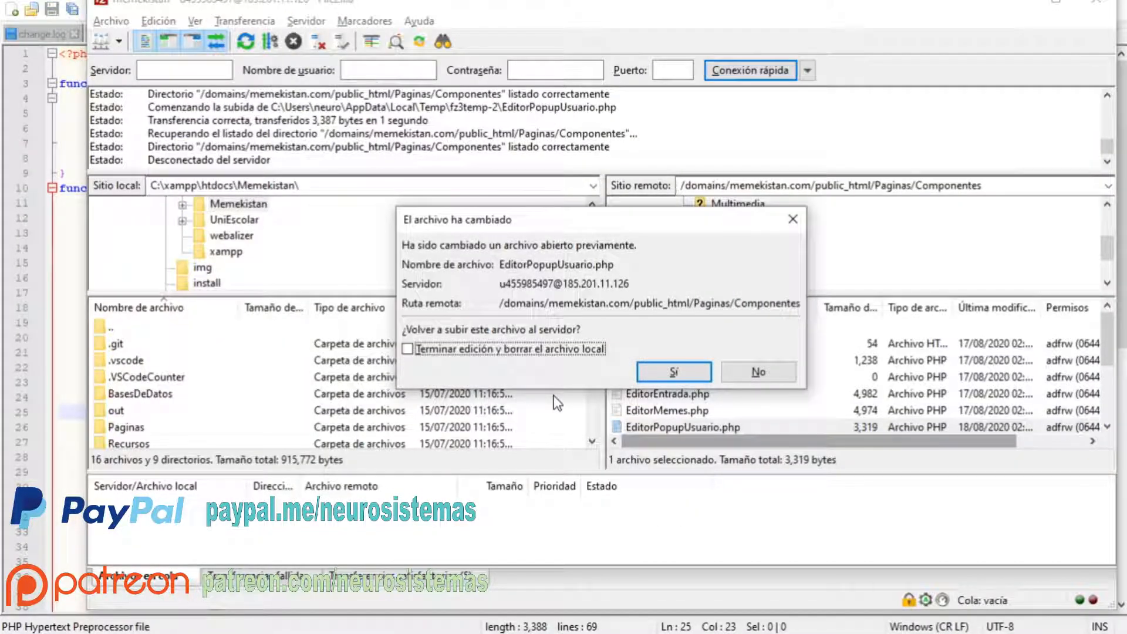
left_click(675, 372)
- Delete the "x" from line 8, save and re-upload EditorPopupUsuario.php, and close the file in Notepad++
key("alt+Tab")
left_click_drag(145, 163, 80, 160)
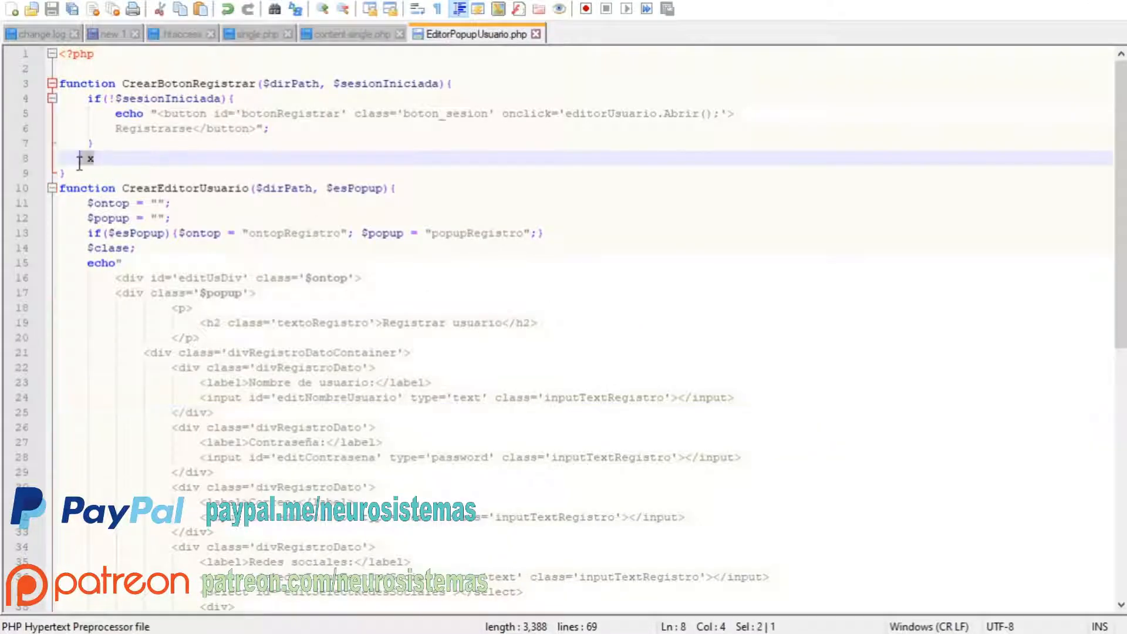
key("Delete")
key("ctrl+s")
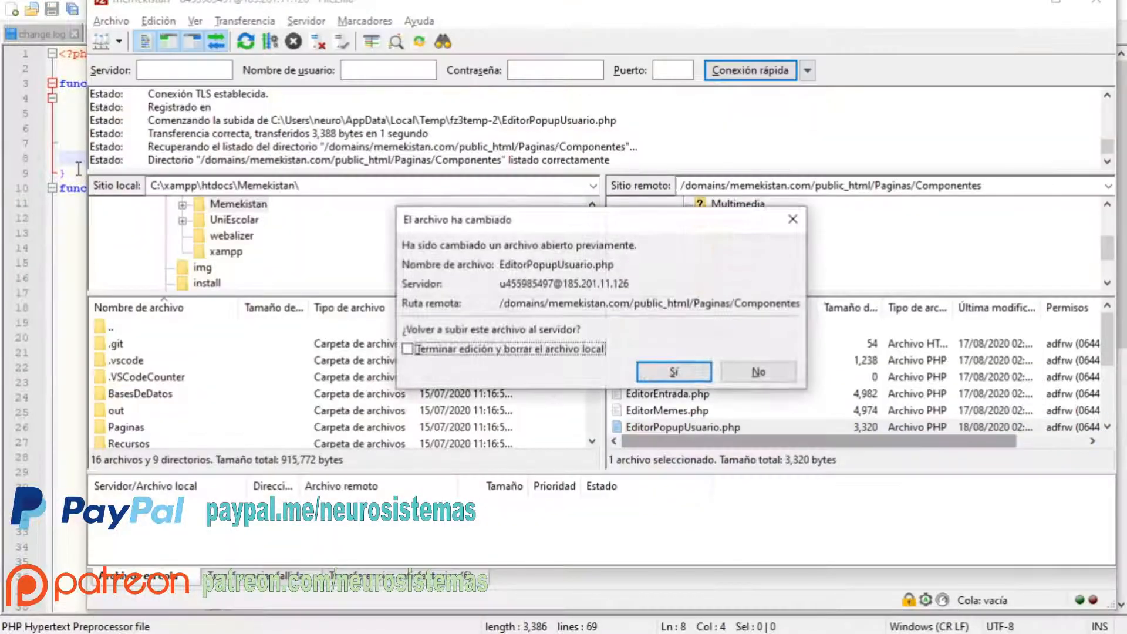
left_click(675, 372)
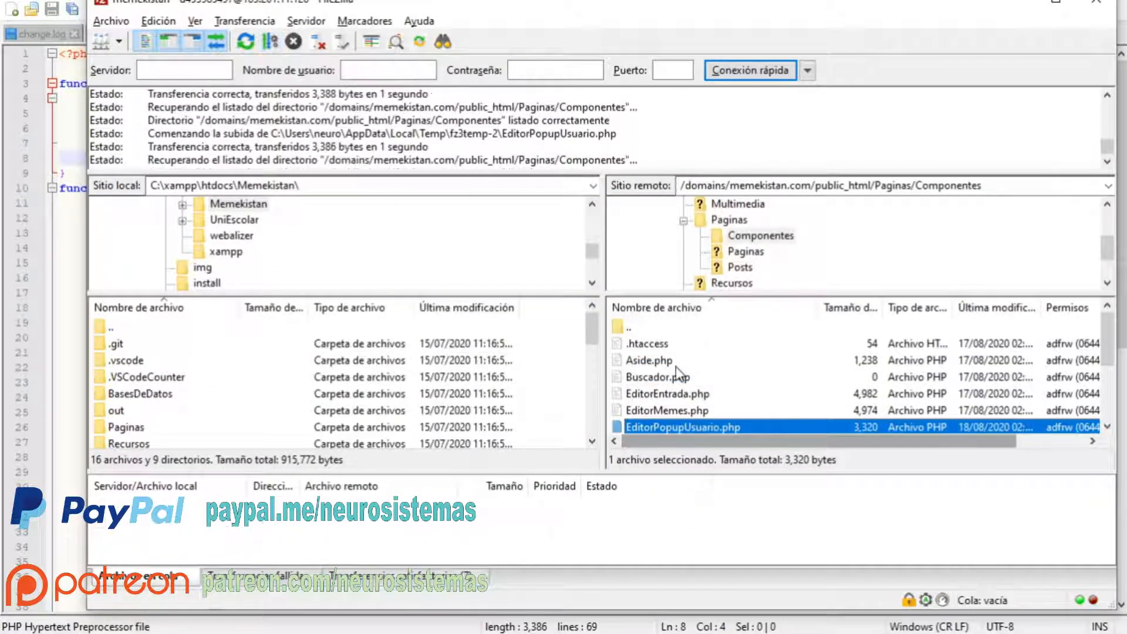
key("alt+Tab")
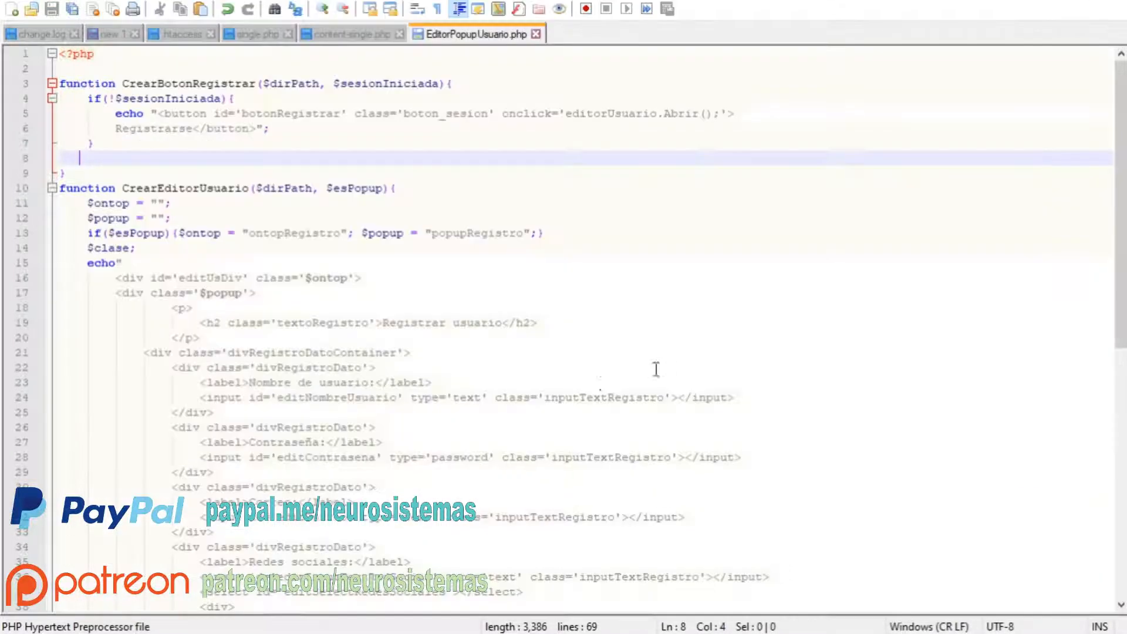
left_click(537, 34)
- Search Windows for code and open the file location of Visual Studio Code
key("super+s")
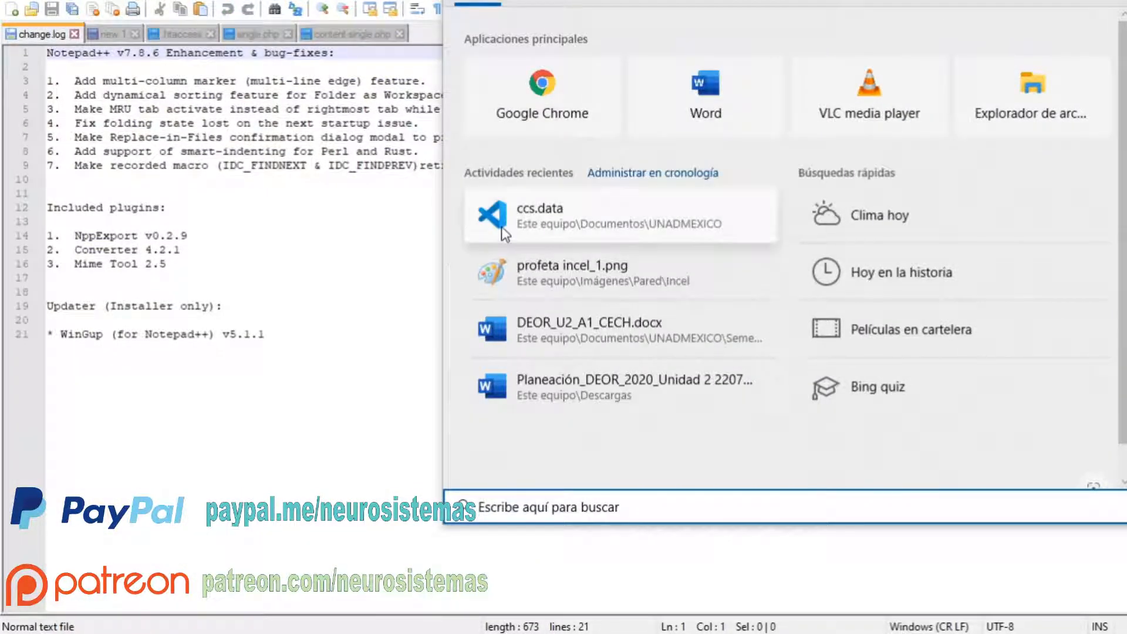
type("c")
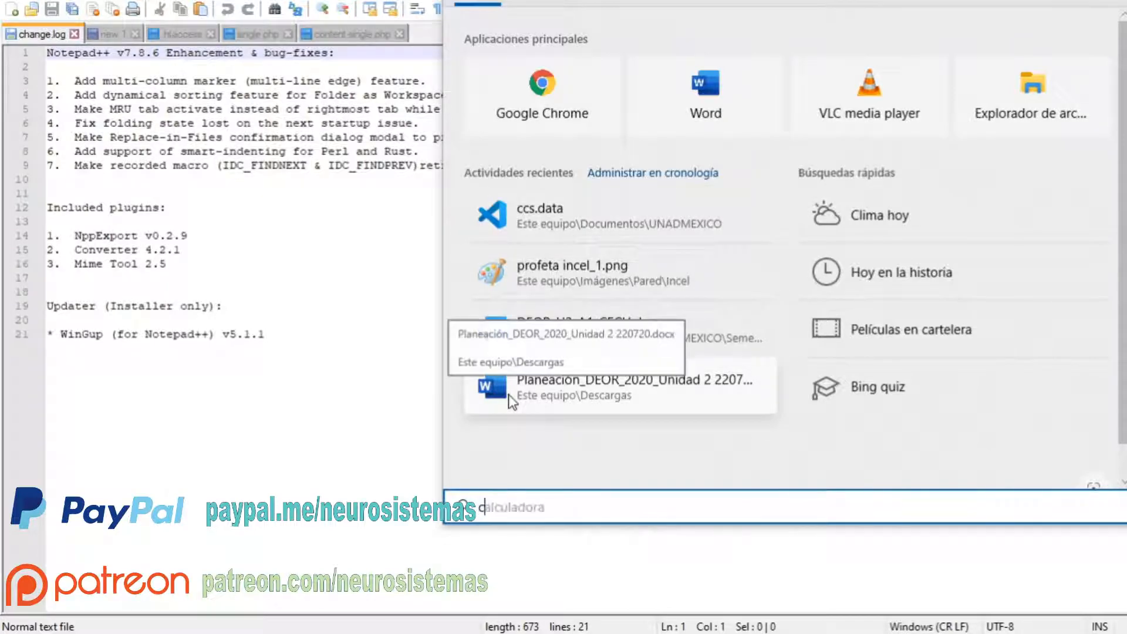
type("ode")
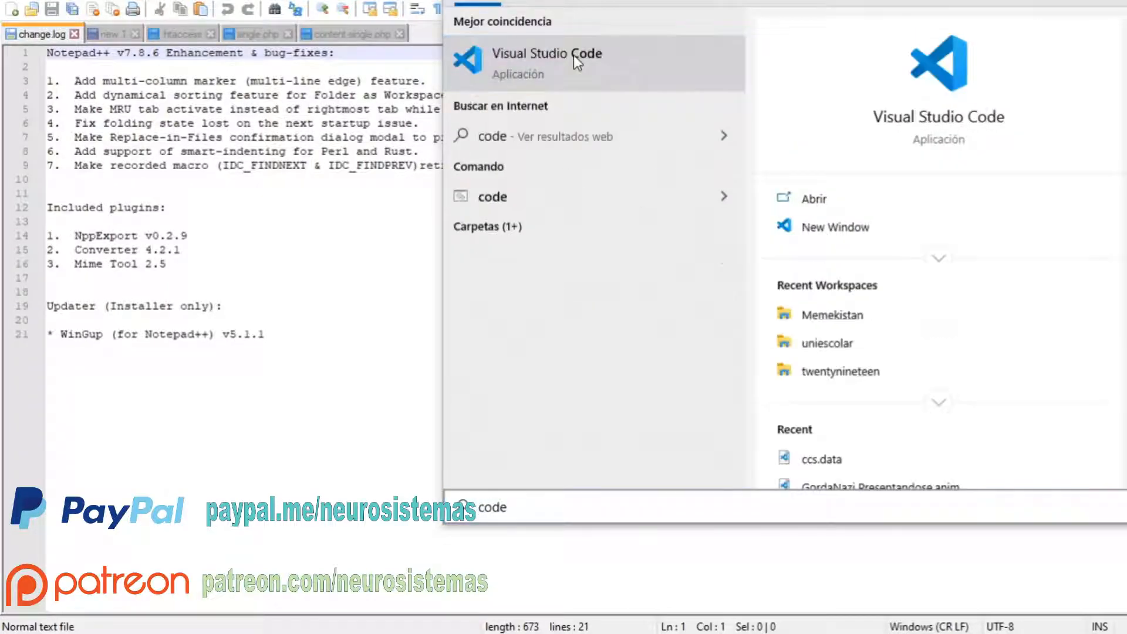
right_click(574, 57)
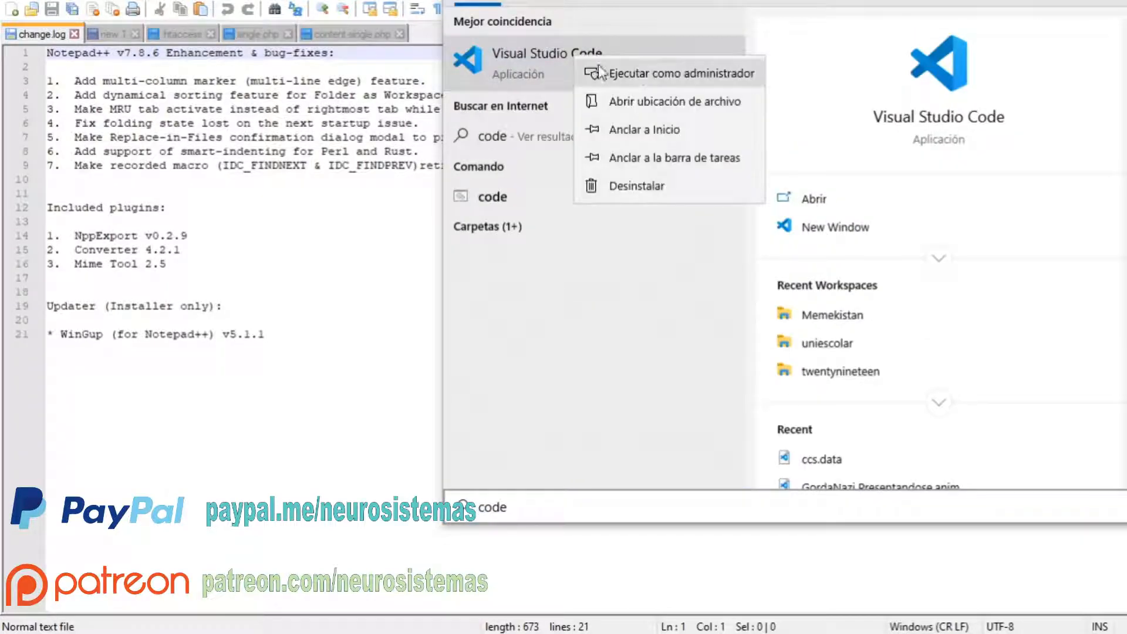
left_click(726, 102)
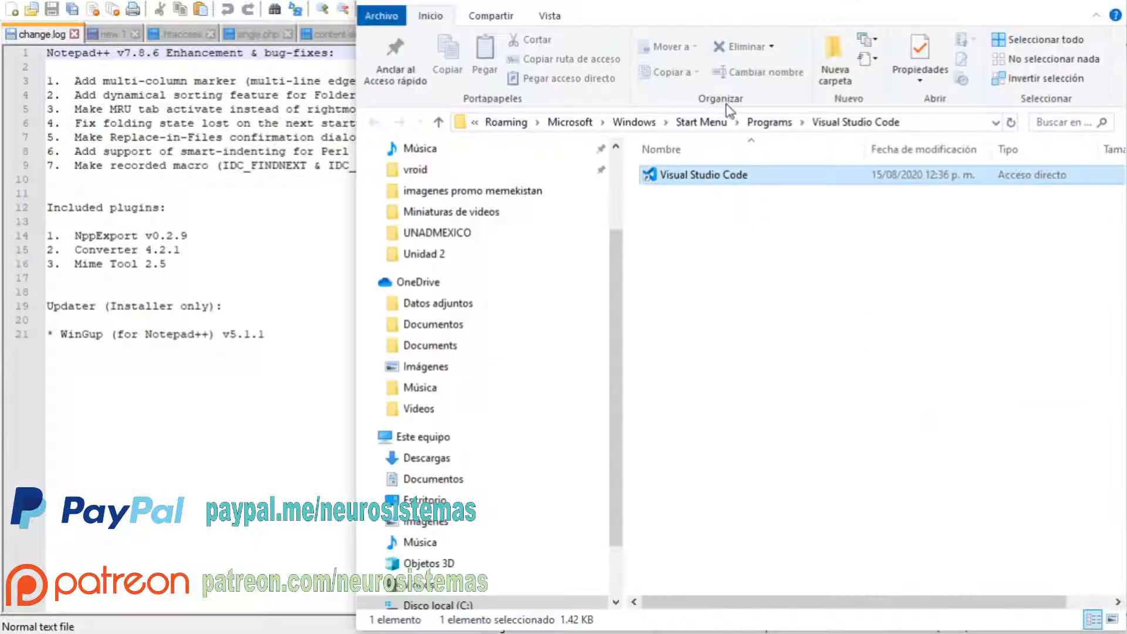
- Copy the Visual Studio Code shortcut, and clear the custom editor path in FileZilla's Edición de archivo options
right_click(723, 178)
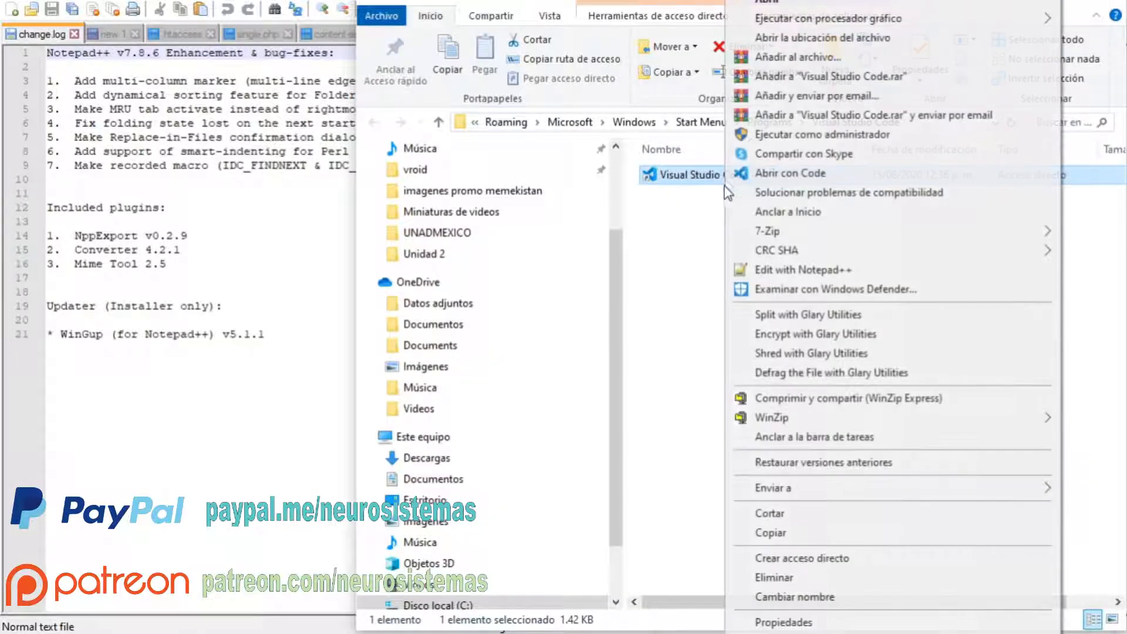
left_click(801, 536)
key("alt+Tab")
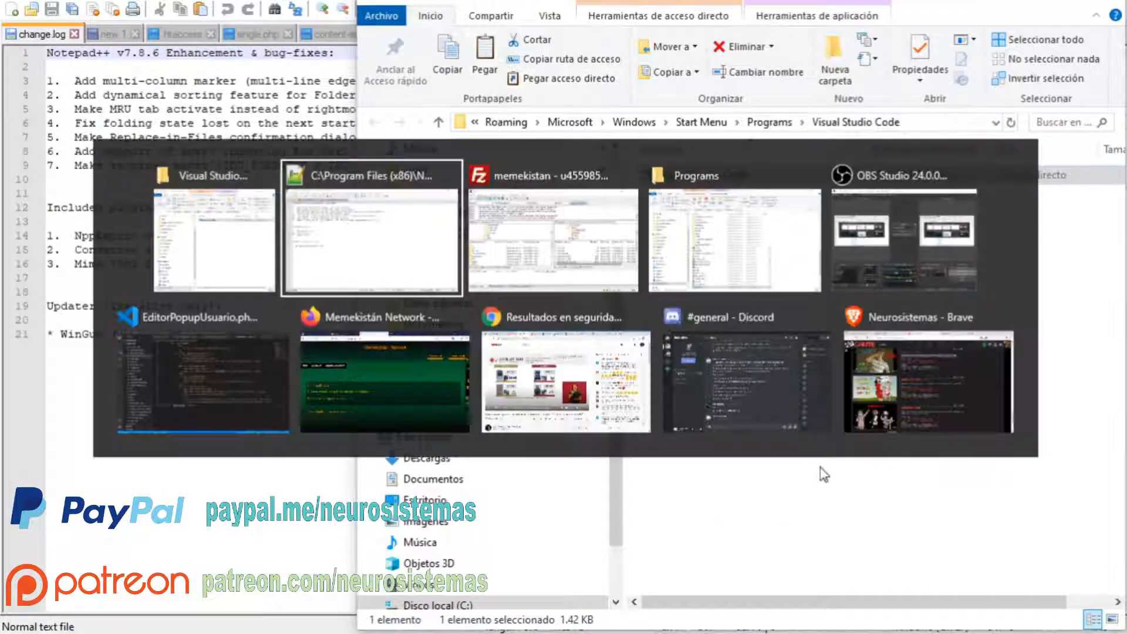
key("alt+Tab")
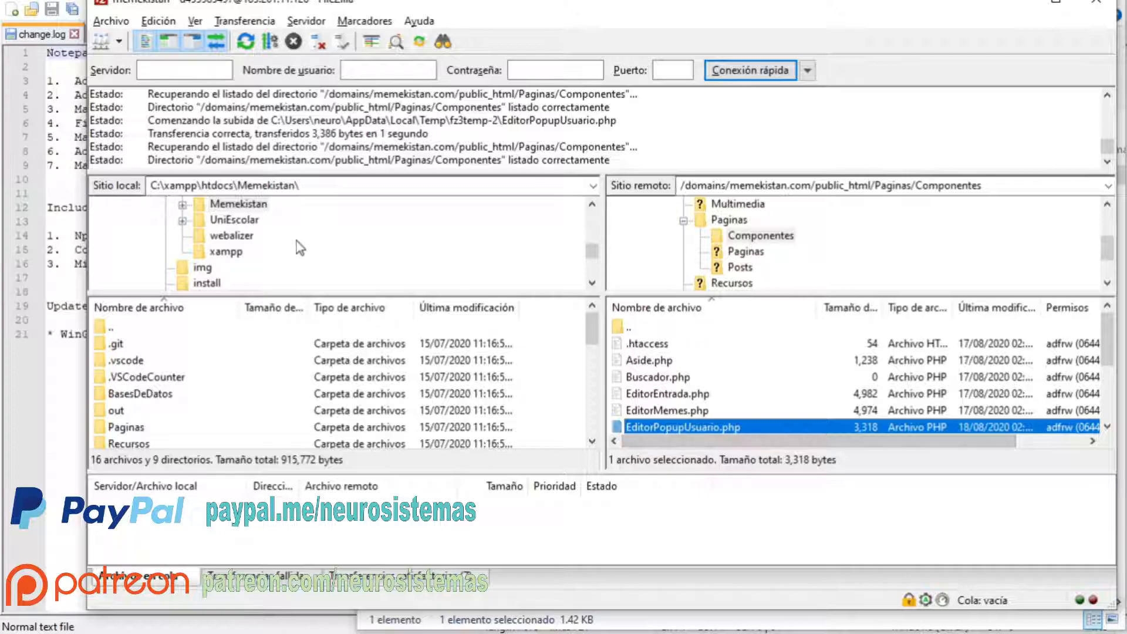
left_click(158, 21)
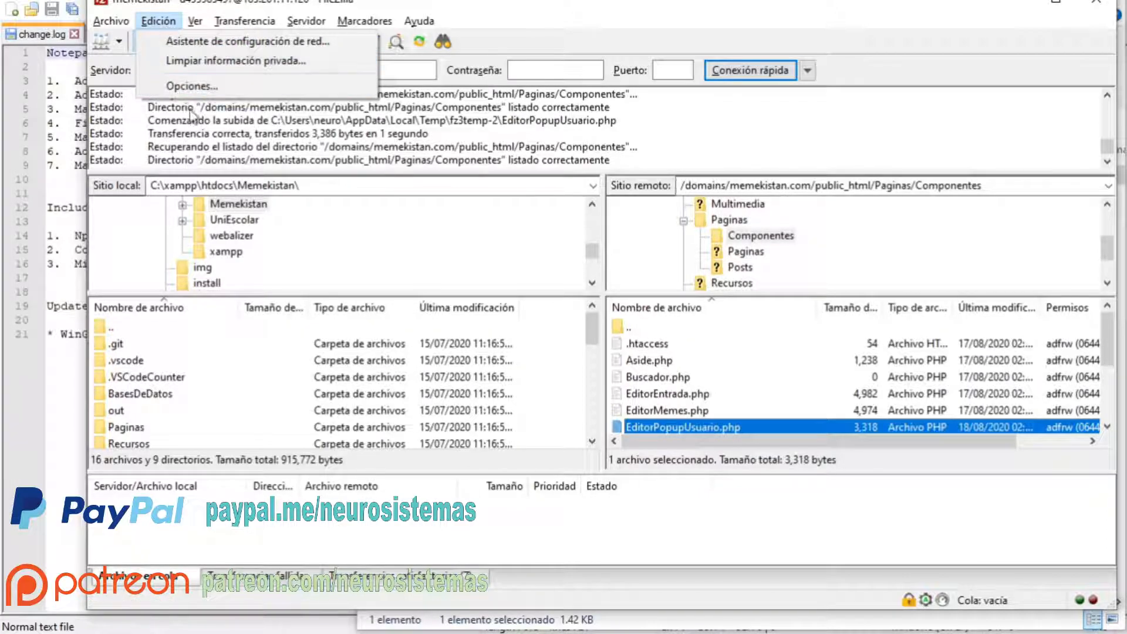
left_click(192, 87)
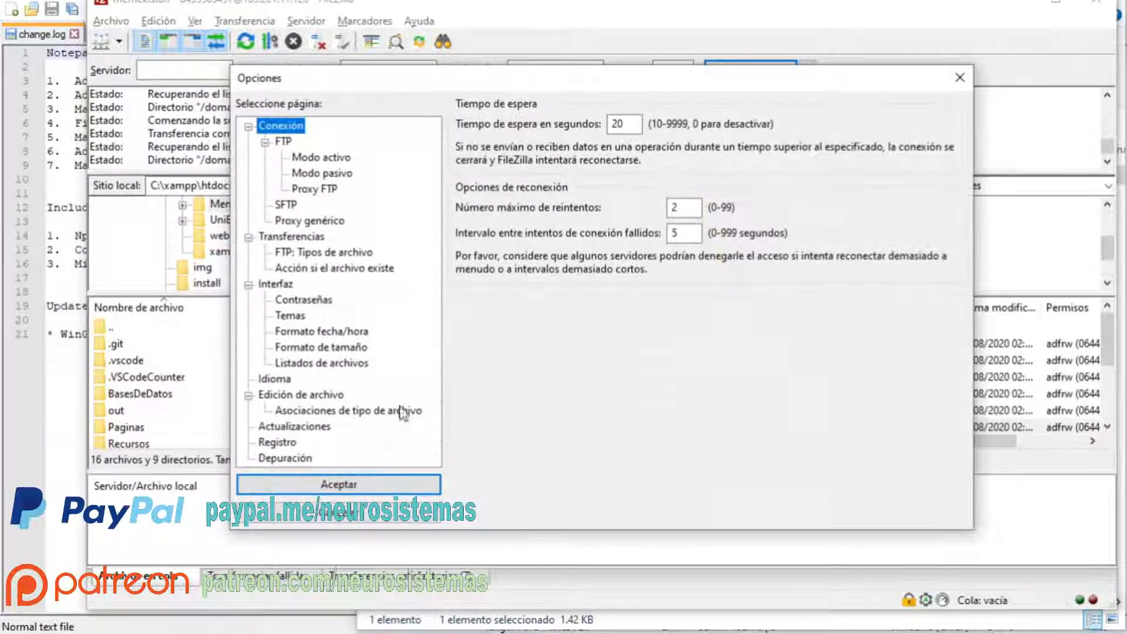
left_click(301, 394)
left_click_drag(469, 180, 744, 181)
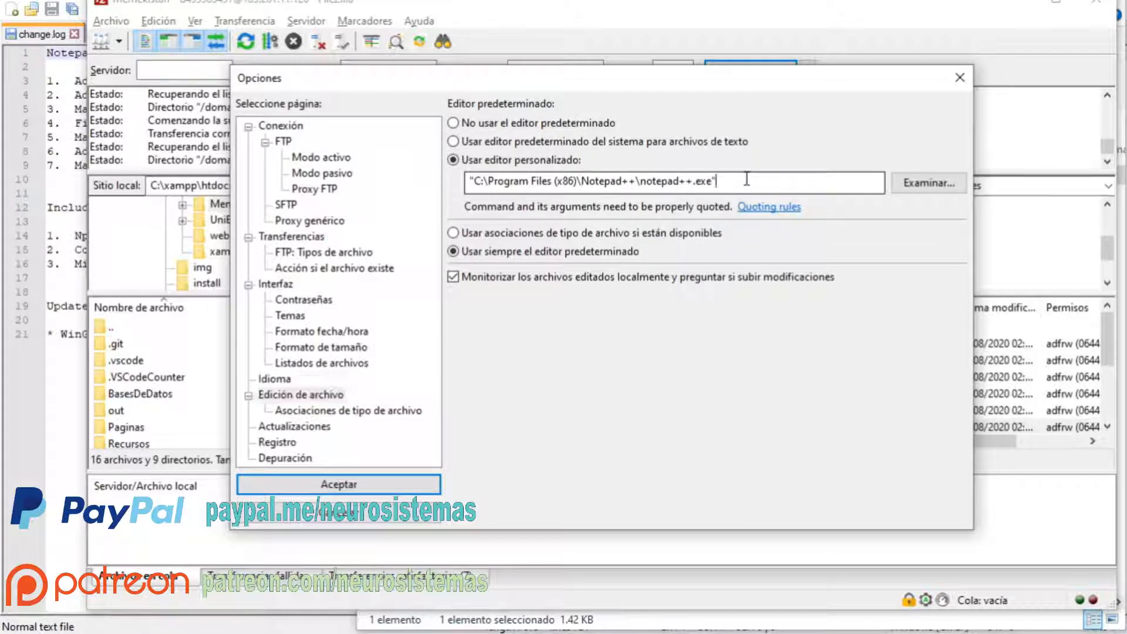
key("BackSpace")
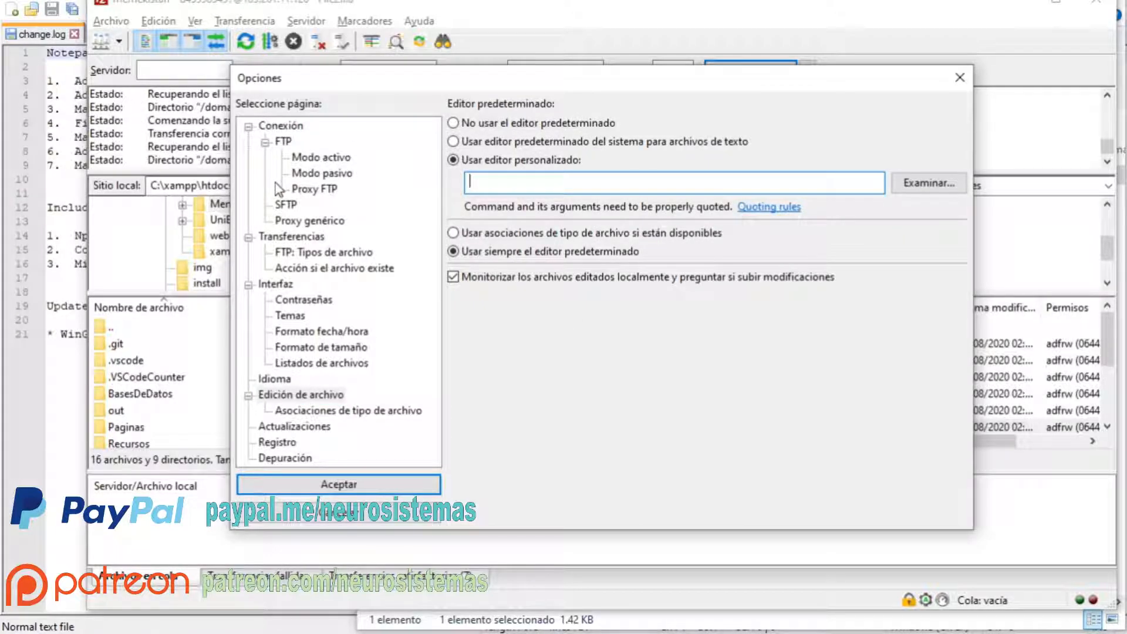
- Return to the Visual Studio Code folder, copy the Destino path from the shortcut's properties and close them without changes
key("alt+Tab")
key("alt+Tab")
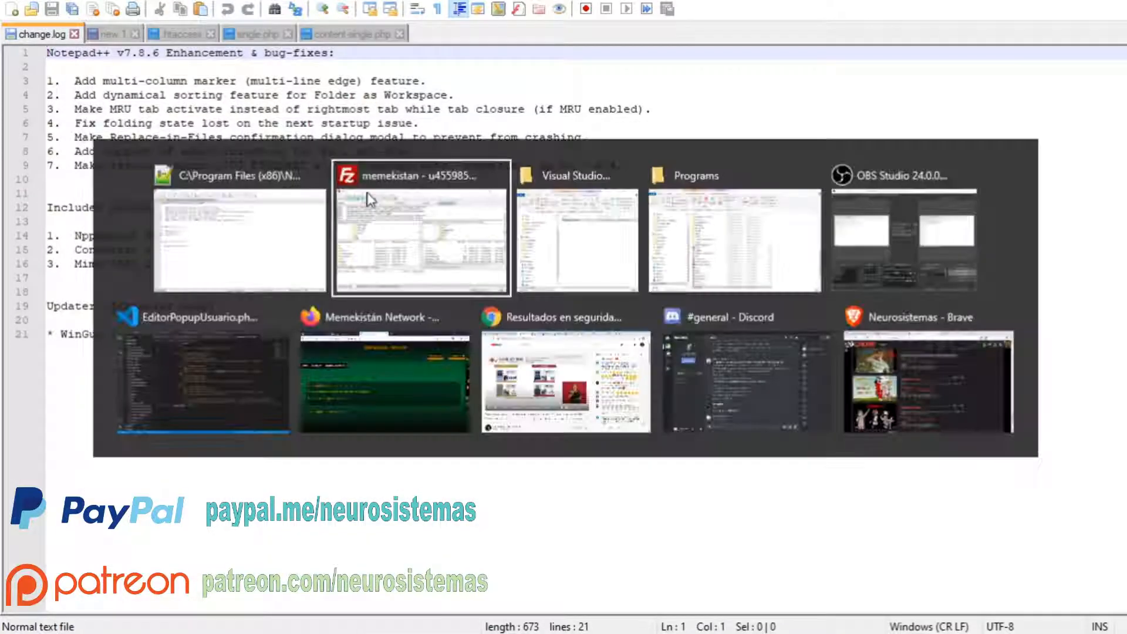
key("alt+Tab")
key("alt+Tab")
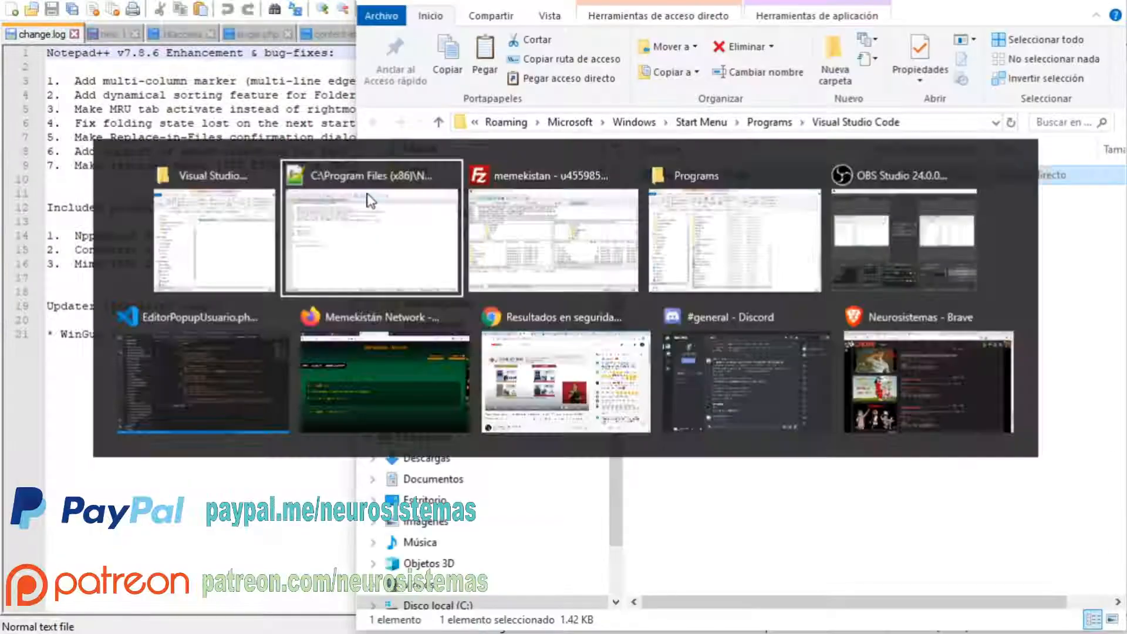
key("alt+Tab")
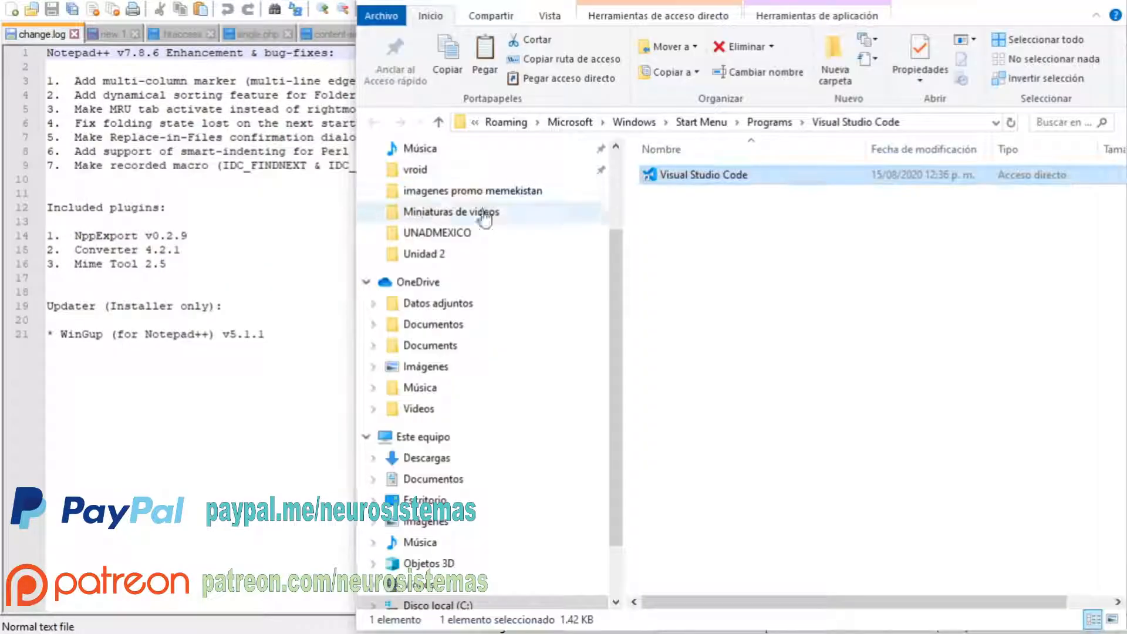
right_click(685, 180)
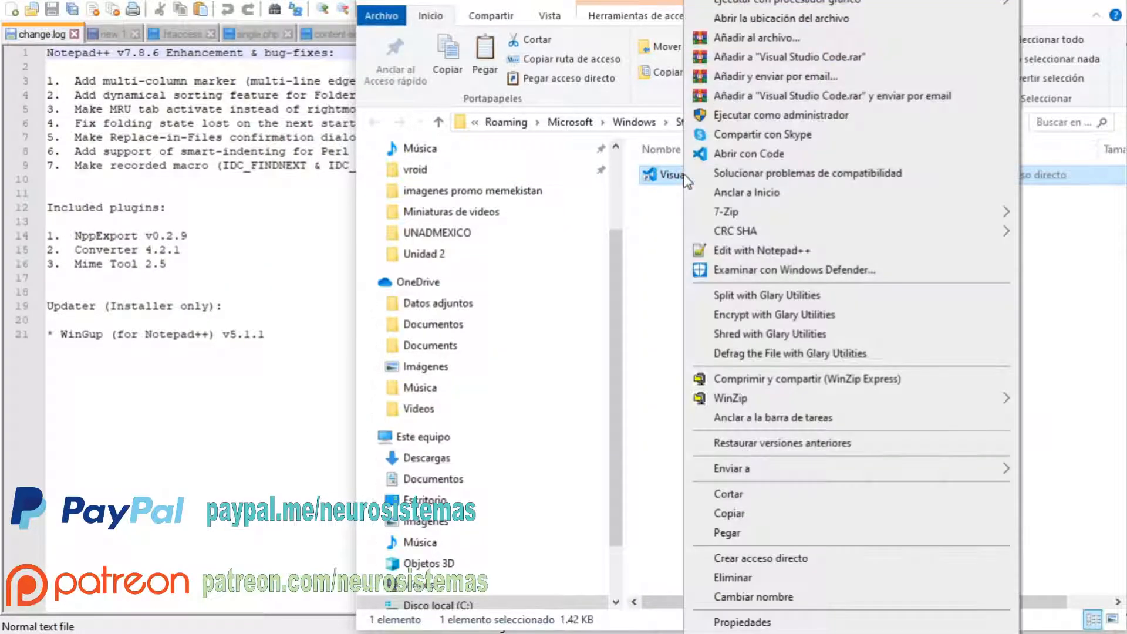
left_click(791, 623)
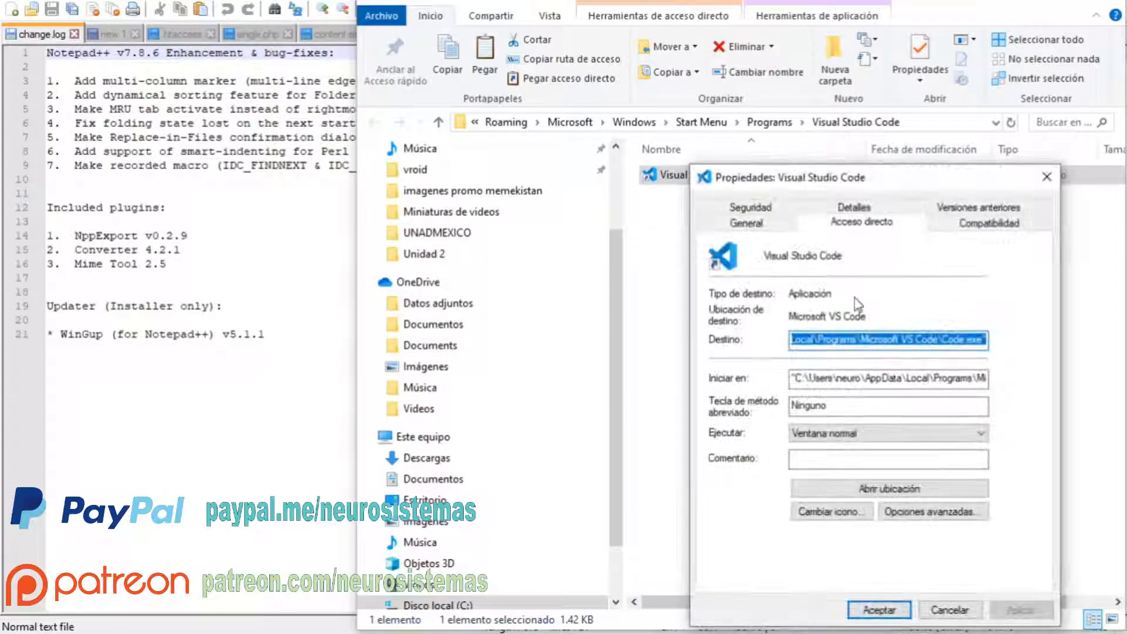
left_click(949, 609)
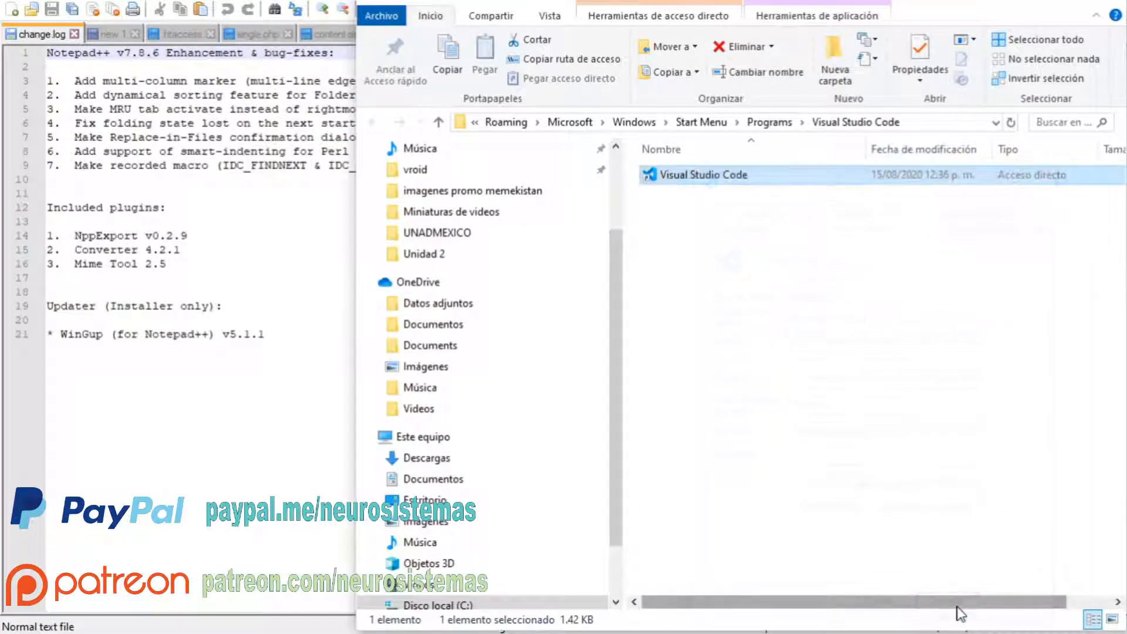
- Switch to FileZilla, set the custom editor path to "C:\Users\neuro\AppData\Local\Programs\Microsoft VS Code\Code.exe" and accept the options
key("alt+Tab")
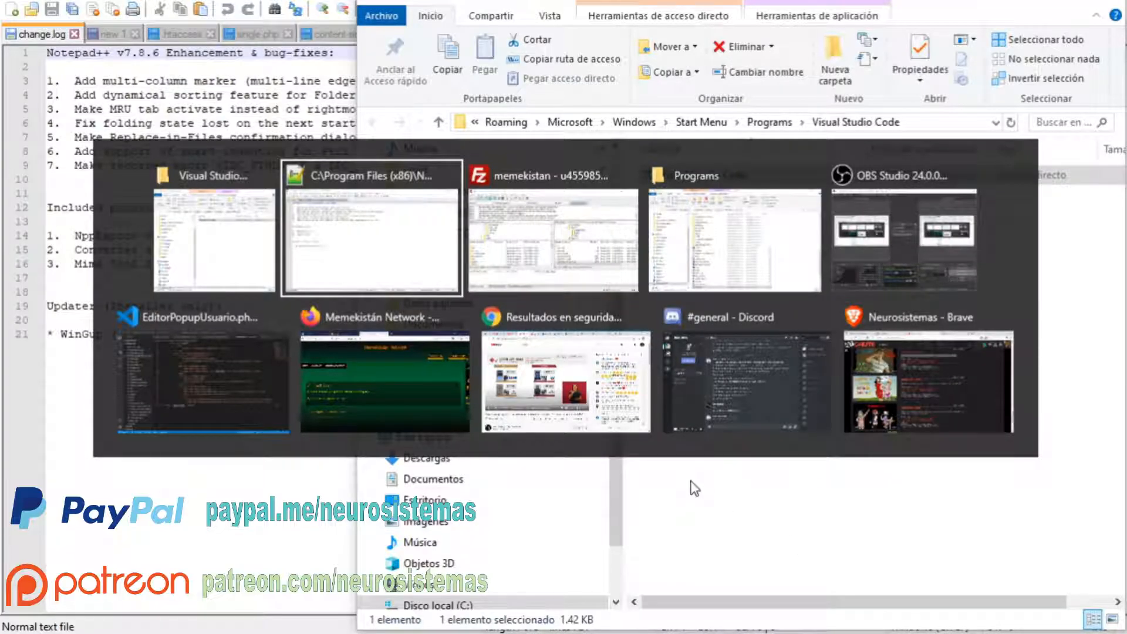
key("alt+Tab")
key("alt+Tab")
key("alt+Tab")
key("alt+Tab")
key("alt+Tab")
key("alt+Tab")
key("alt+Tab")
key("alt+Tab")
key("alt+Tab")
key("alt+Tab")
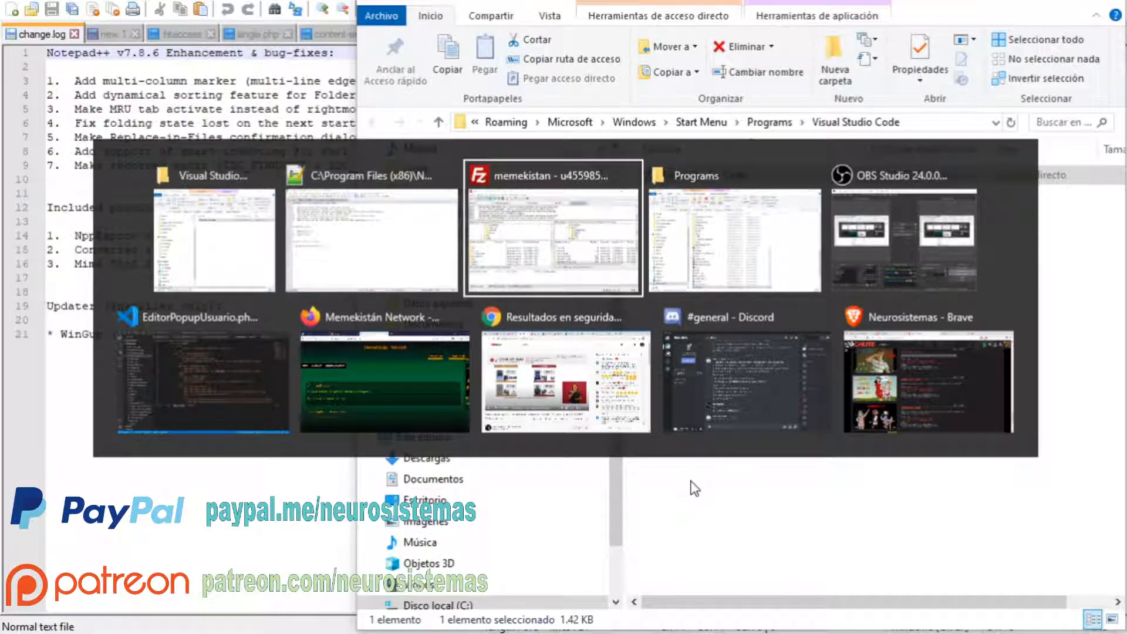
type("\"C:\\Users\\neuro\\AppData\\Local\\Programs\\Microsoft VS Code\\Code.exe\"")
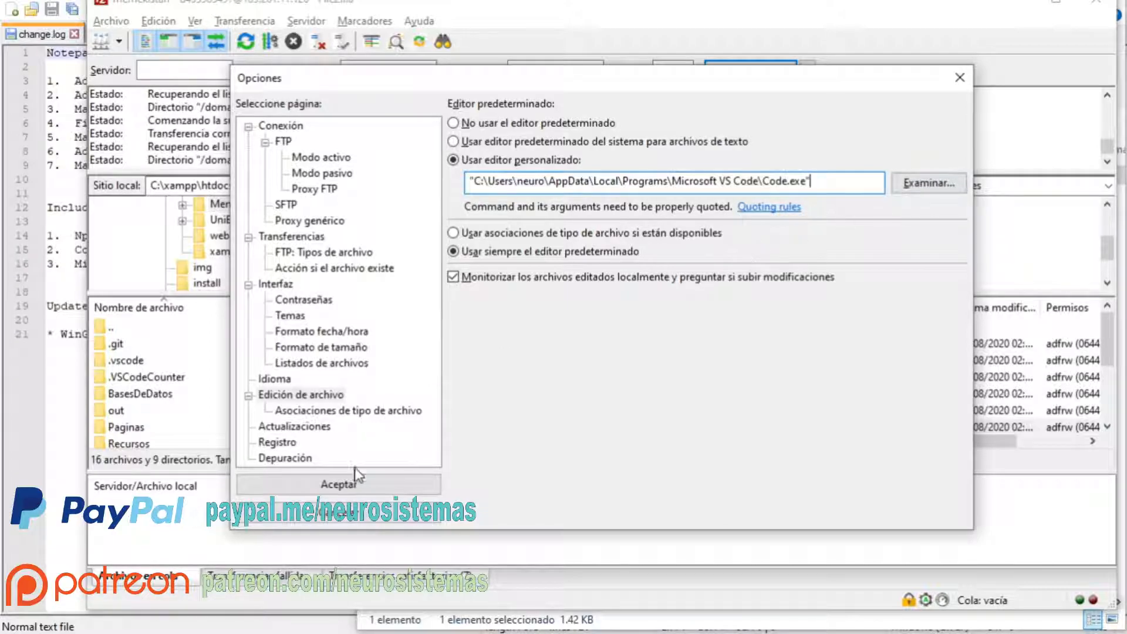
left_click(358, 488)
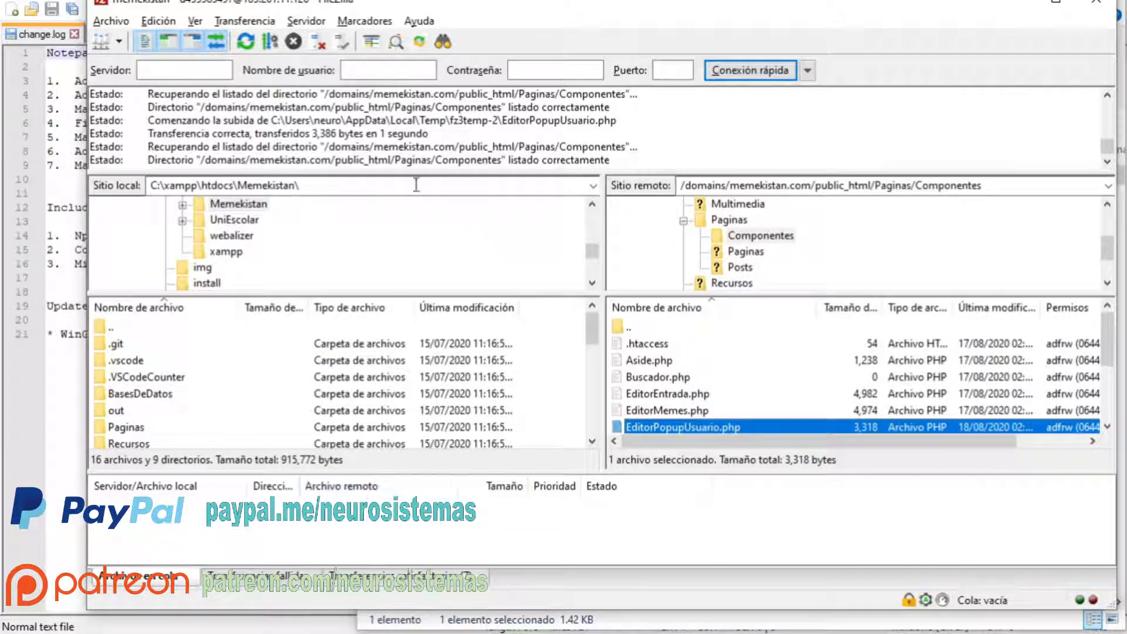
- Open the remote EditorPopupUsuario.php in Visual Studio Code through Ver/Editar, reopening the local file
right_click(711, 421)
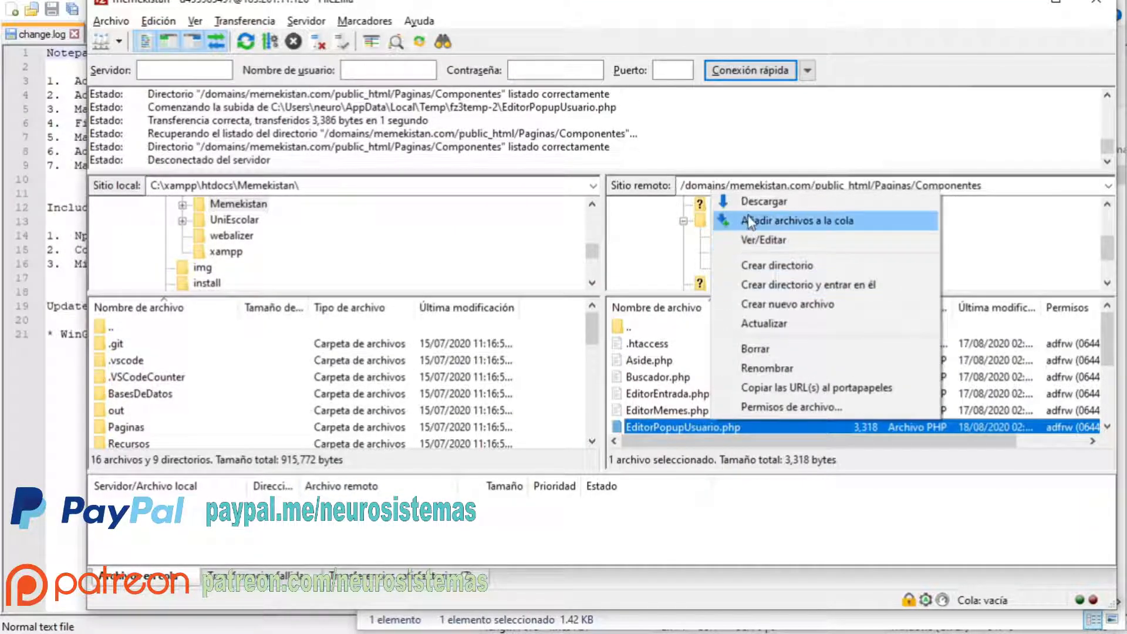
left_click(781, 240)
left_click(895, 434)
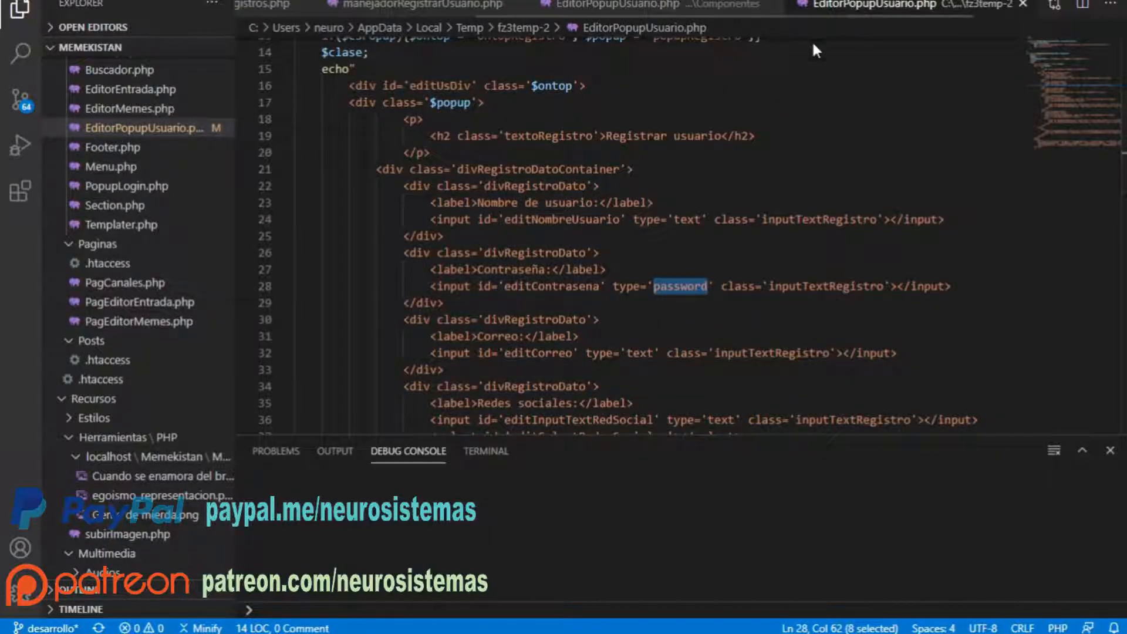
key("alt+Tab")
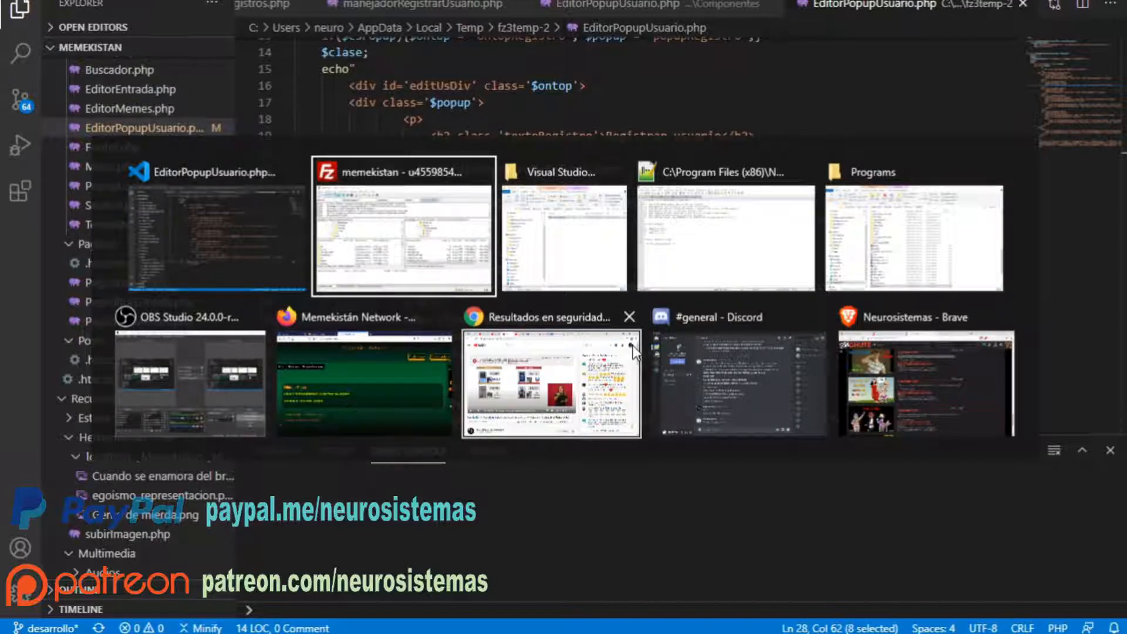
key("Tab")
key("Tab")
key("Tab")
key("Tab")
key("Tab")
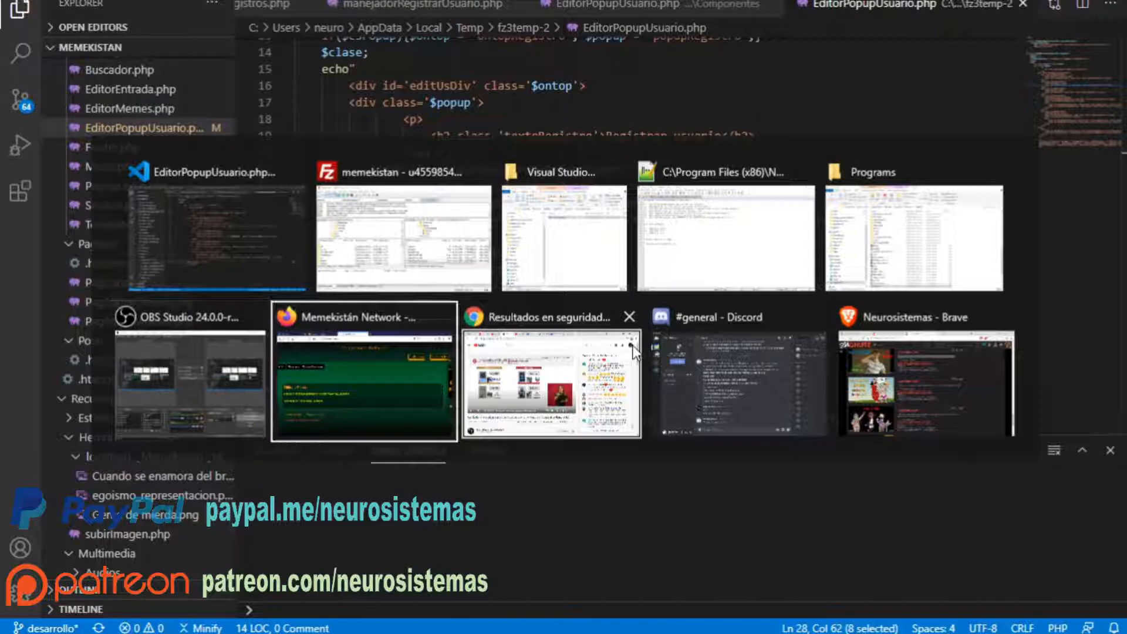
key("Tab")
key("Tab")
key("Tab")
key("Tab")
key("Tab")
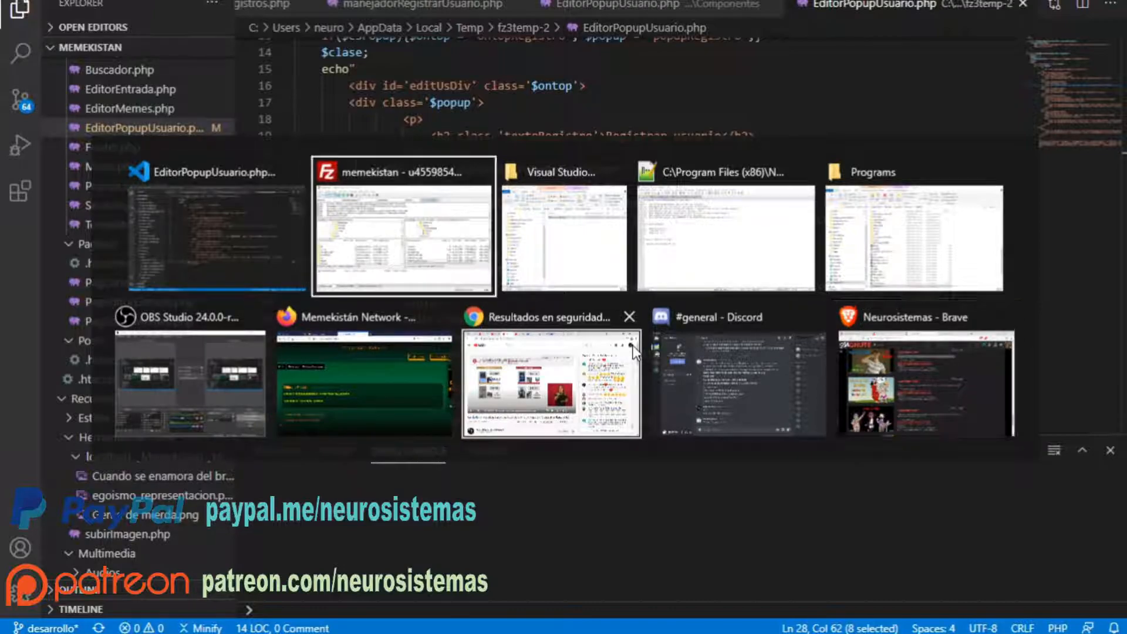
key("Tab")
key("Tab")
key("Tab")
key("Tab")
key("Tab")
key("Tab")
key("Tab")
key("Tab")
key("Tab")
key("Tab")
key("Tab")
key("Tab")
key("Tab")
key("Tab")
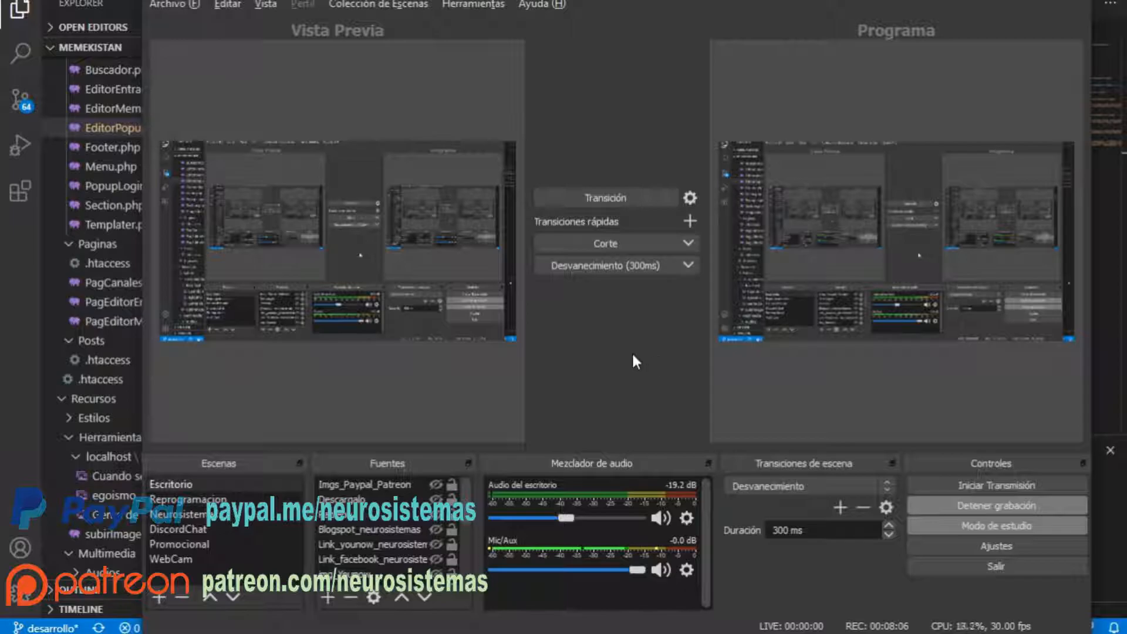